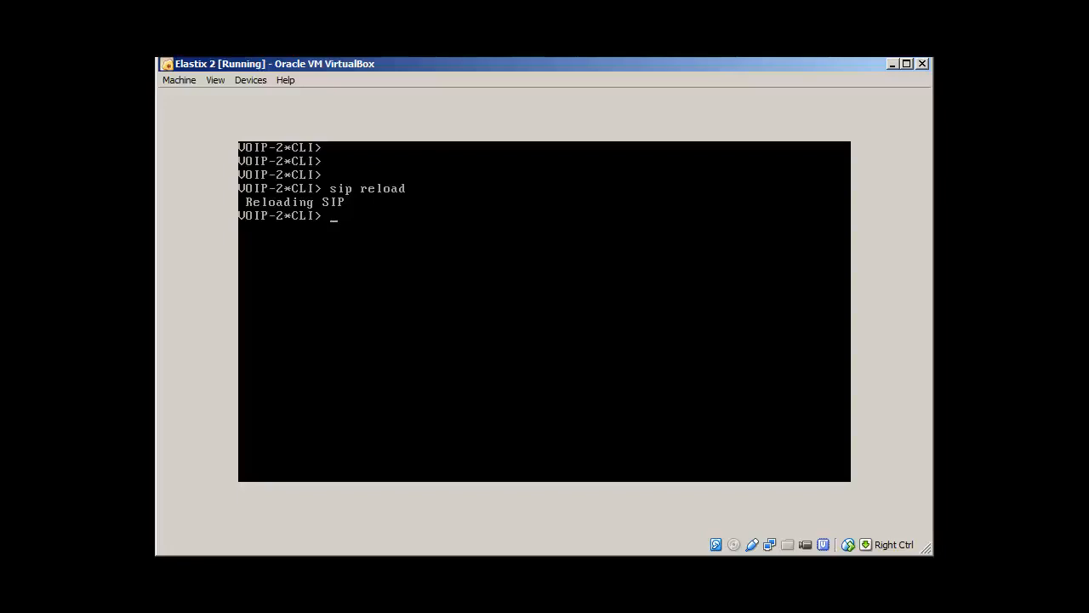
Step: Switch to the browser showing the Elastix login page at 192.168.1.250
key(alt+Tab)
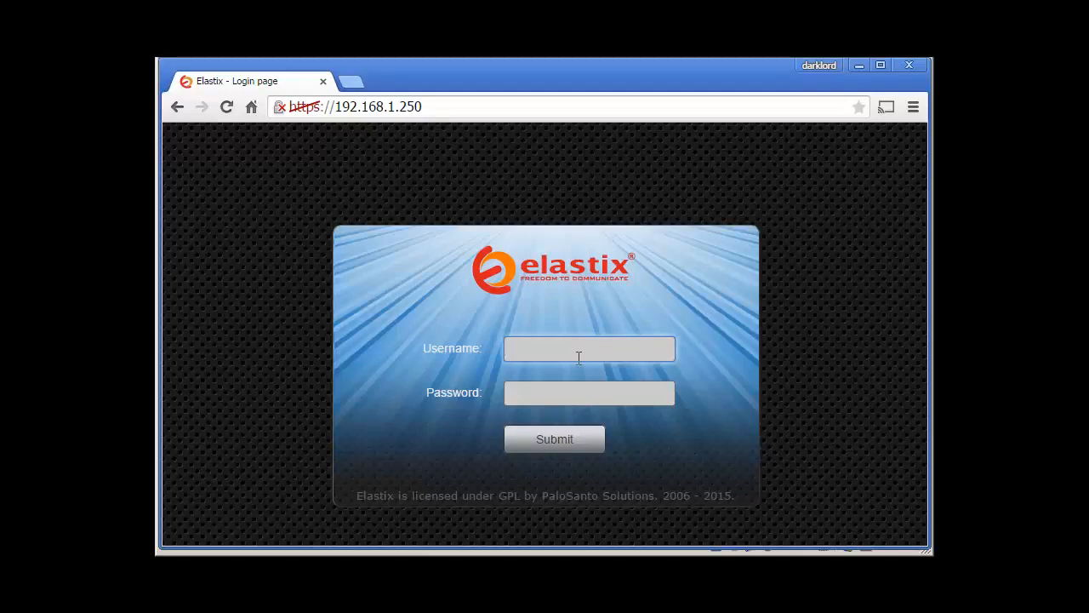
Step: Log in to the Elastix web admin as admin with the administrator password
click(570, 351)
text(admin)
key(Tab)
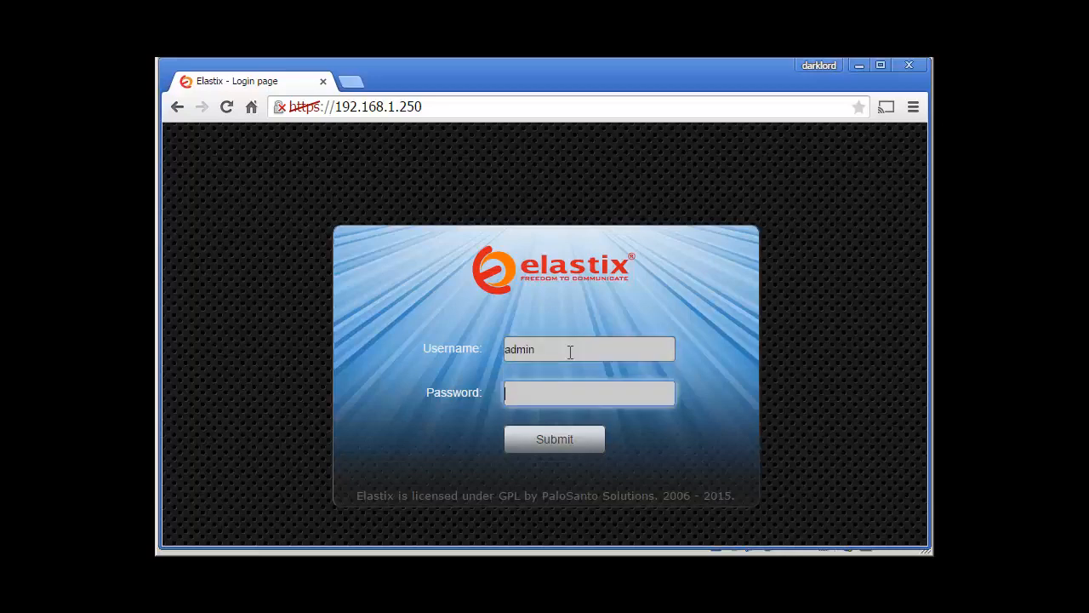
text(*********)
key(Return)
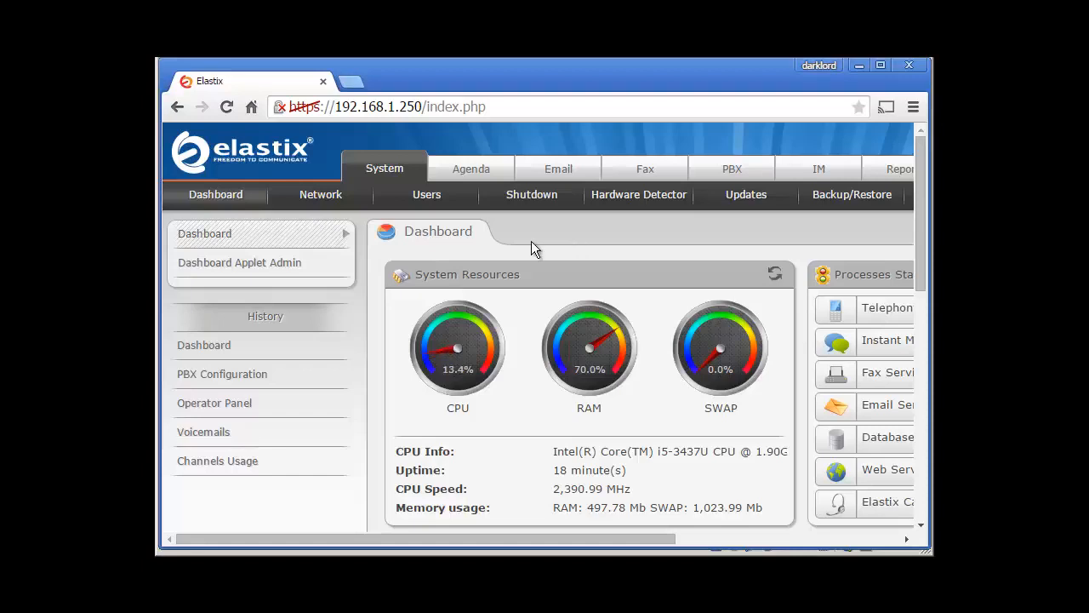
Step: Open PBX > System Recordings and scroll down to the empty Add Recording form
click(732, 171)
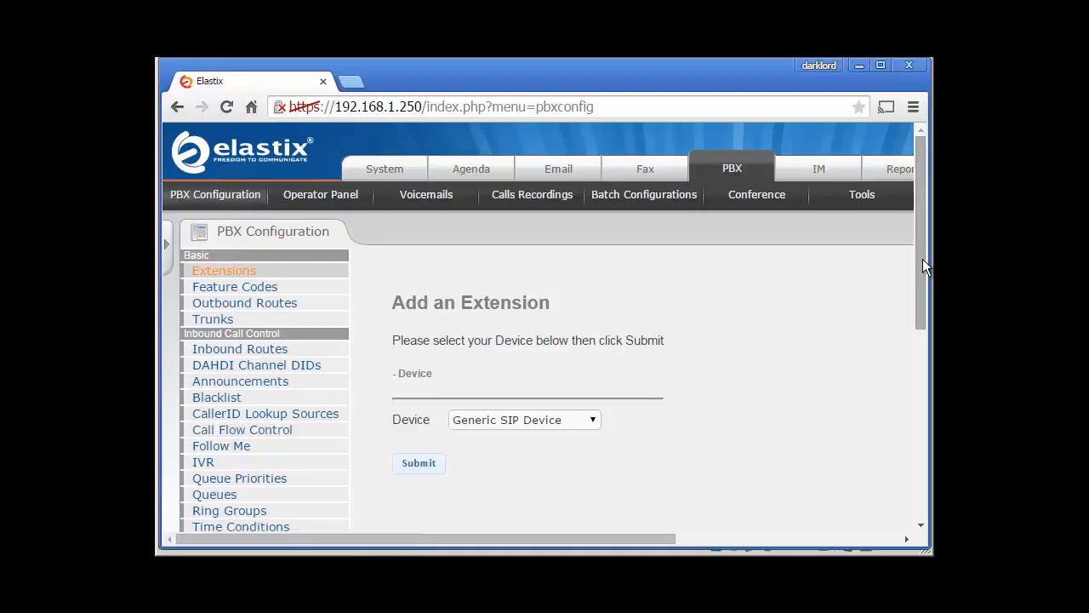
drag(922, 258, 919, 398)
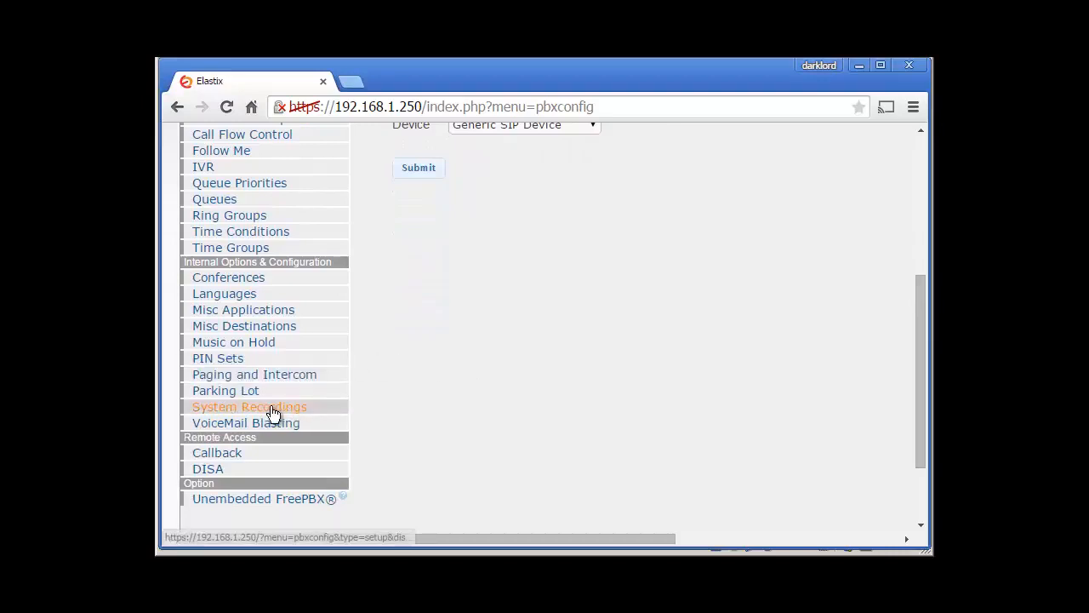
click(271, 407)
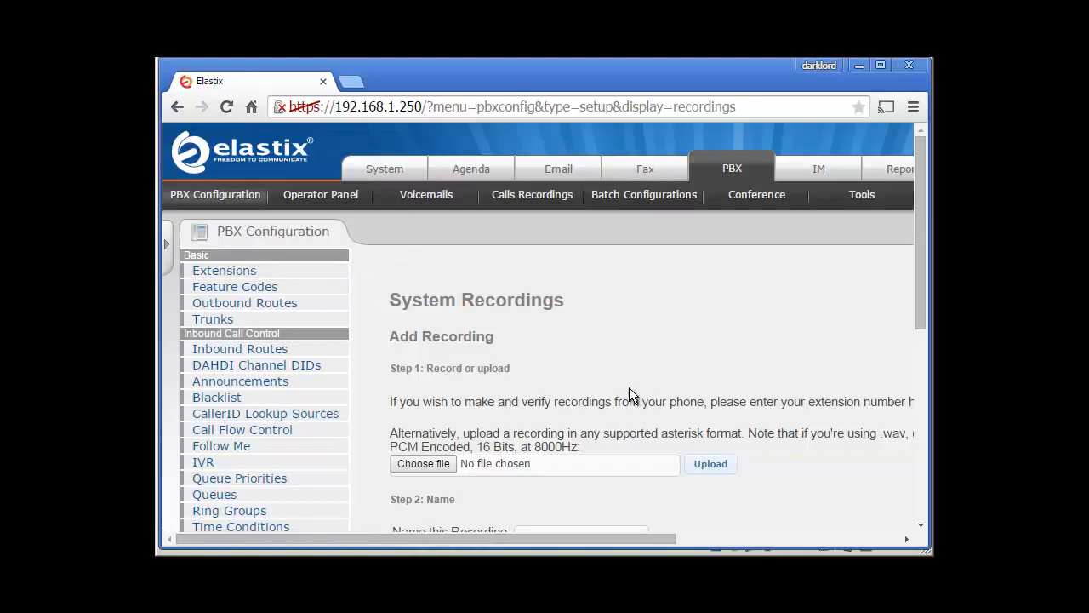
drag(917, 285, 911, 345)
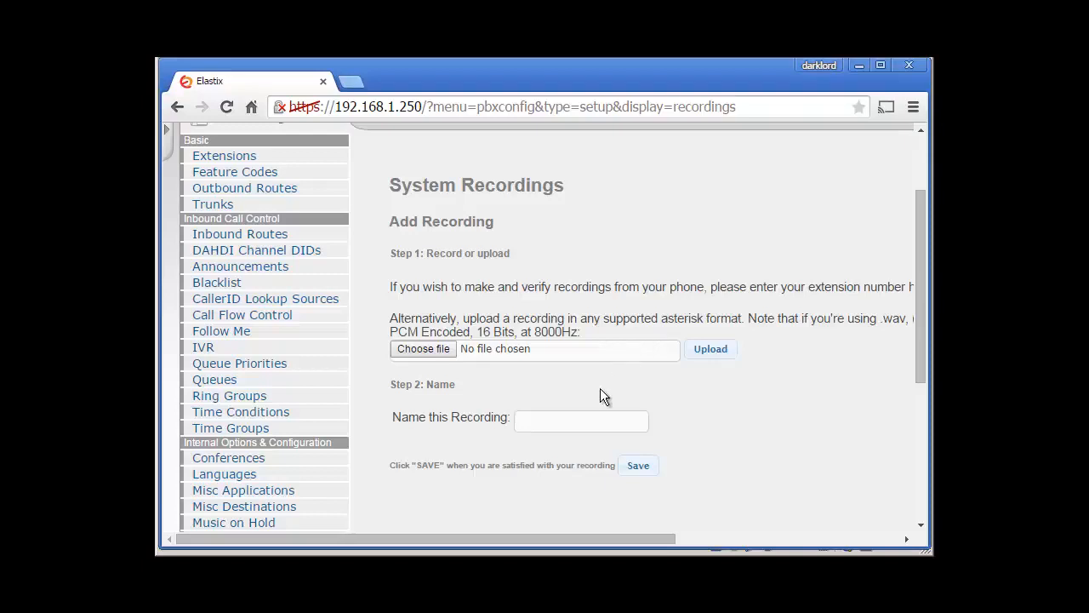
drag(572, 539, 598, 528)
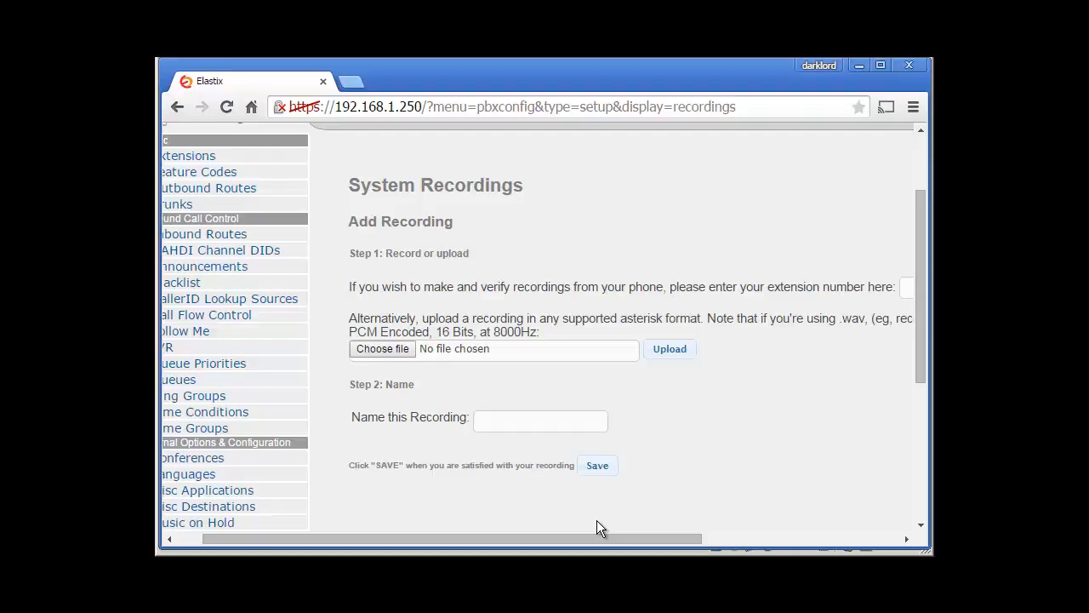
key(alt+Tab)
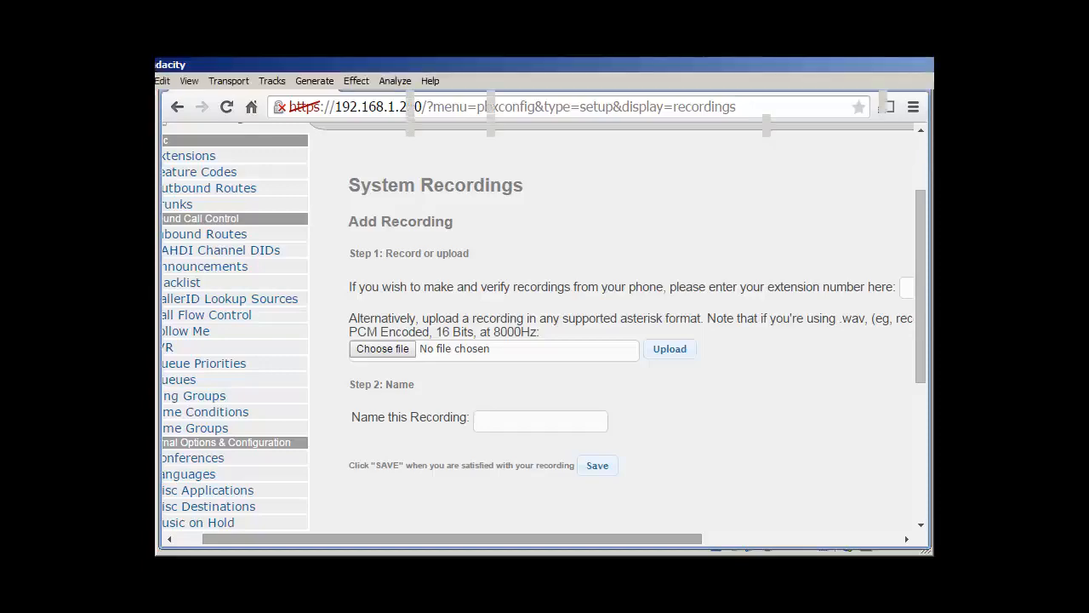
key(alt+Tab)
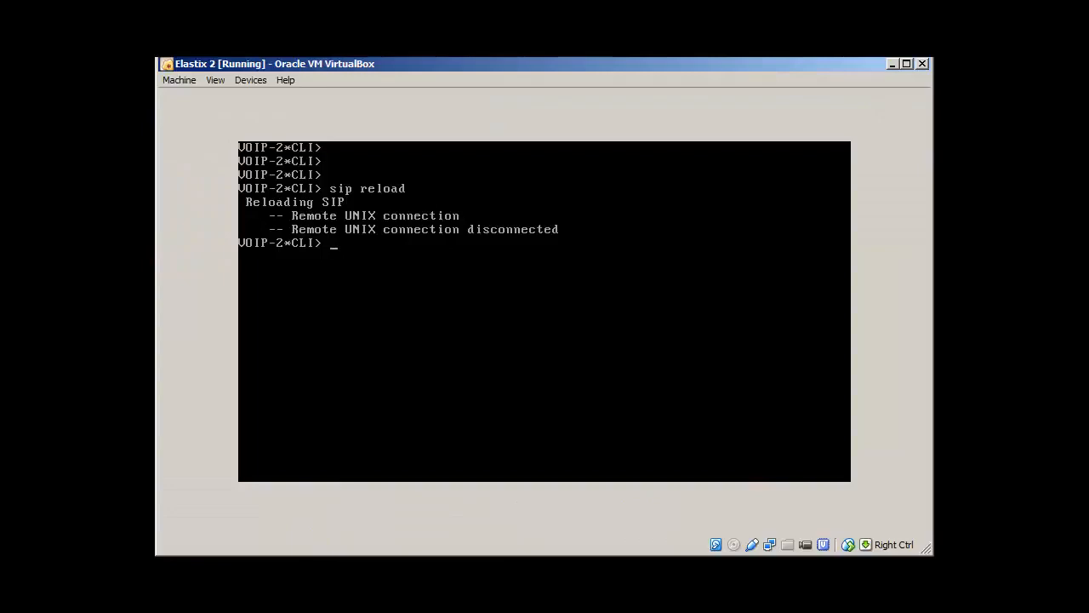
key(alt+Tab)
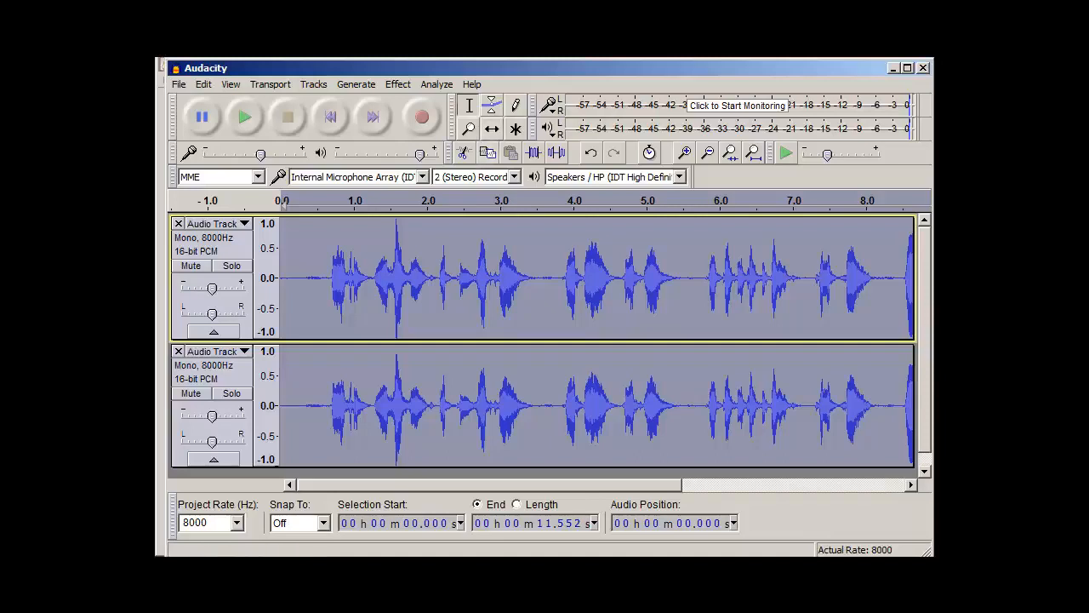
drag(488, 68, 478, 69)
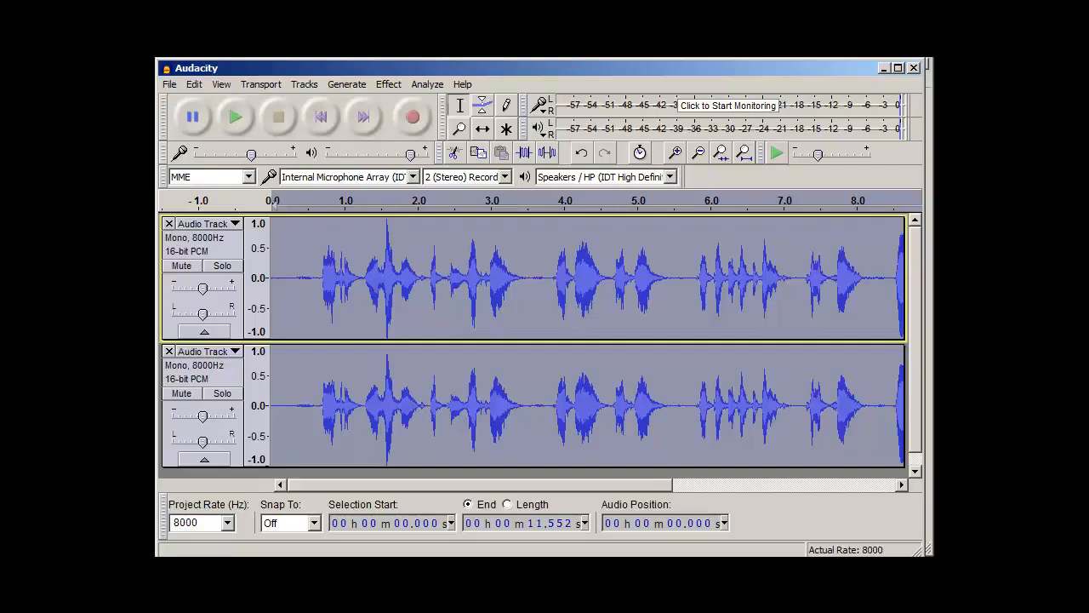
key(alt+Tab)
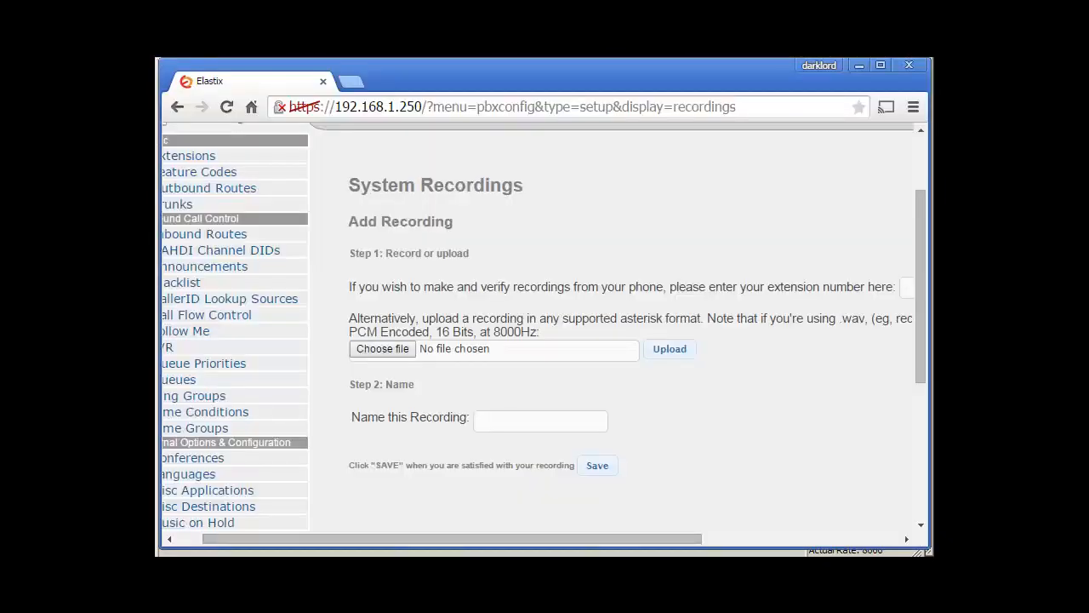
drag(436, 332, 488, 332)
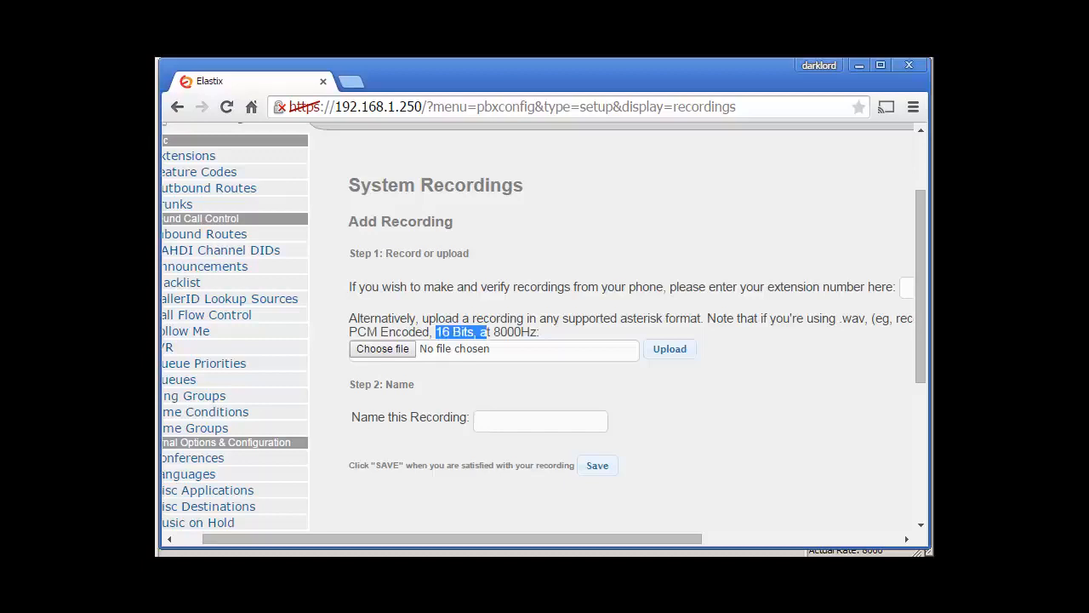
Step: Highlight the '16 Bits' requirement in the PCM Encoded upload note
drag(464, 538, 505, 539)
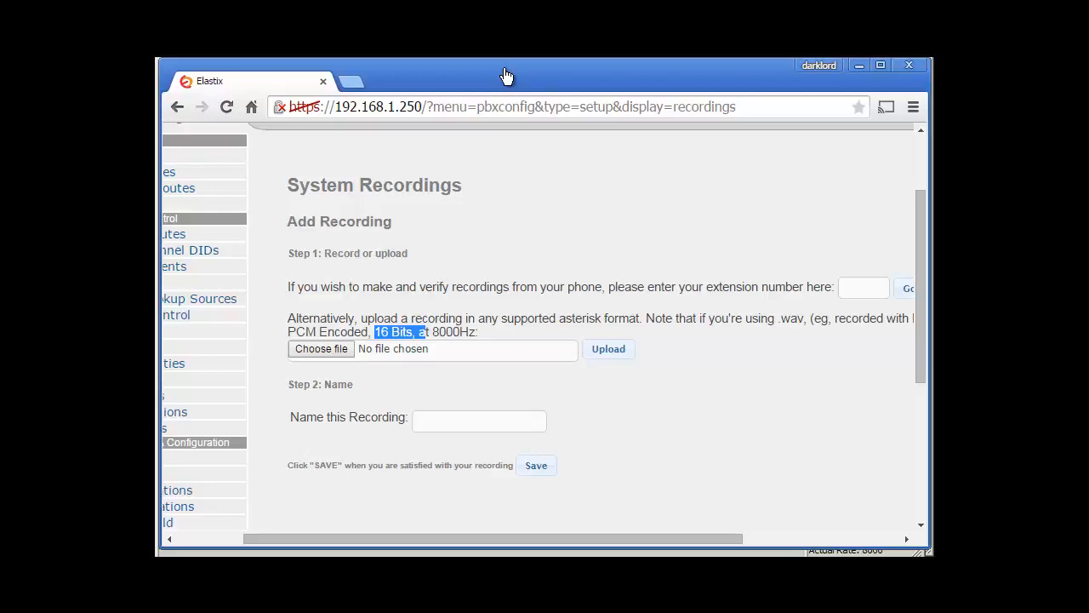
mouse_move(506, 539)
mouse_down()
mouse_move(520, 538)
mouse_move(500, 539)
mouse_up()
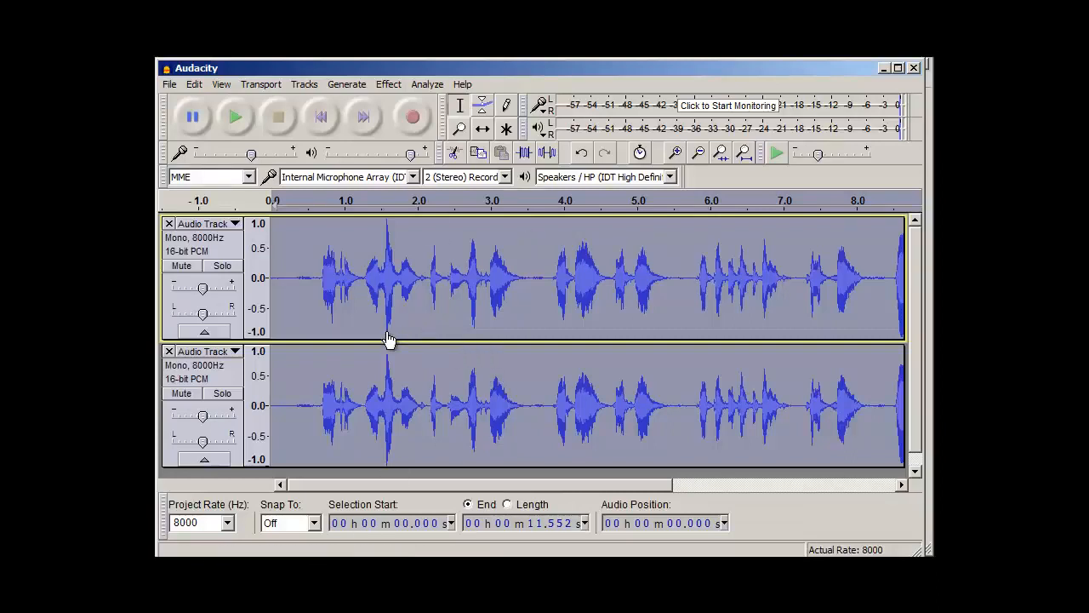
Step: Verify the project rate is 8000 Hz and the track is mono 16-bit PCM
key(Tab)
key(alt+Down)
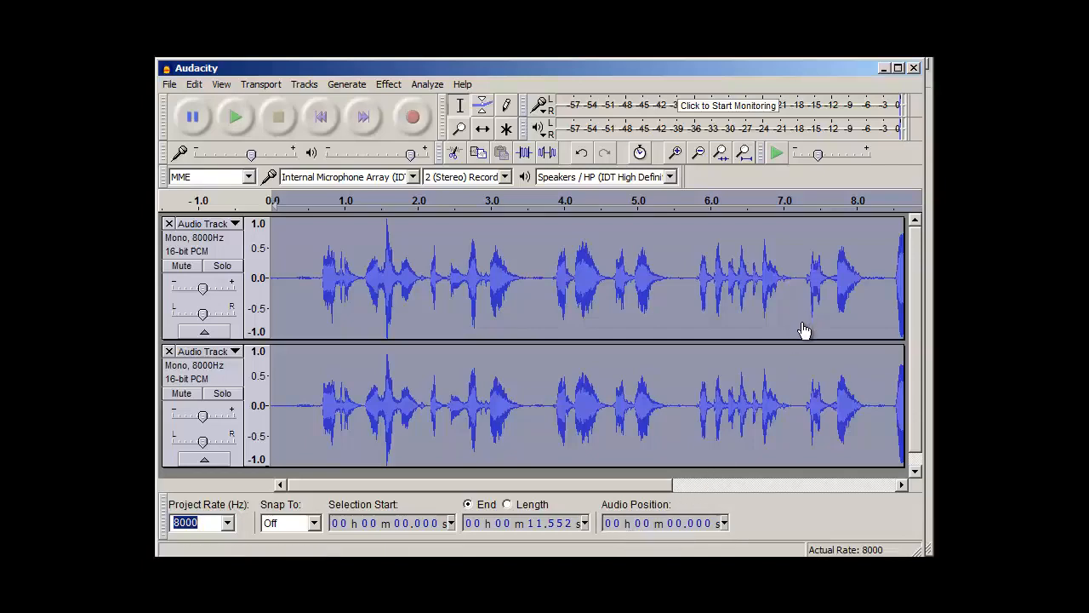
key(shift+m)
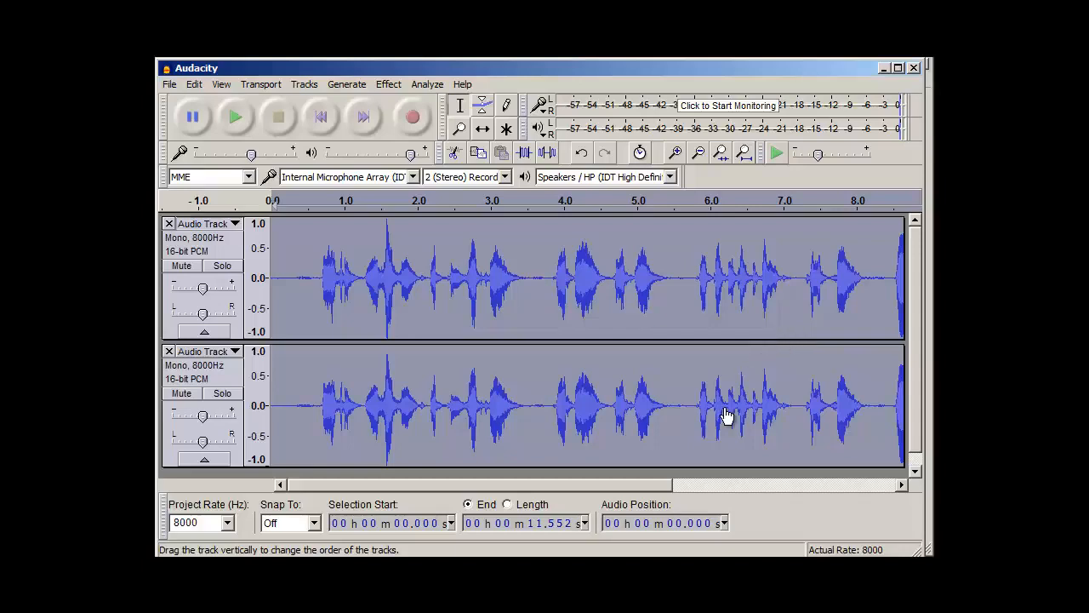
key(Down)
key(Down)
key(Down)
key(Down)
key(Down)
key(Down)
key(Down)
key(Down)
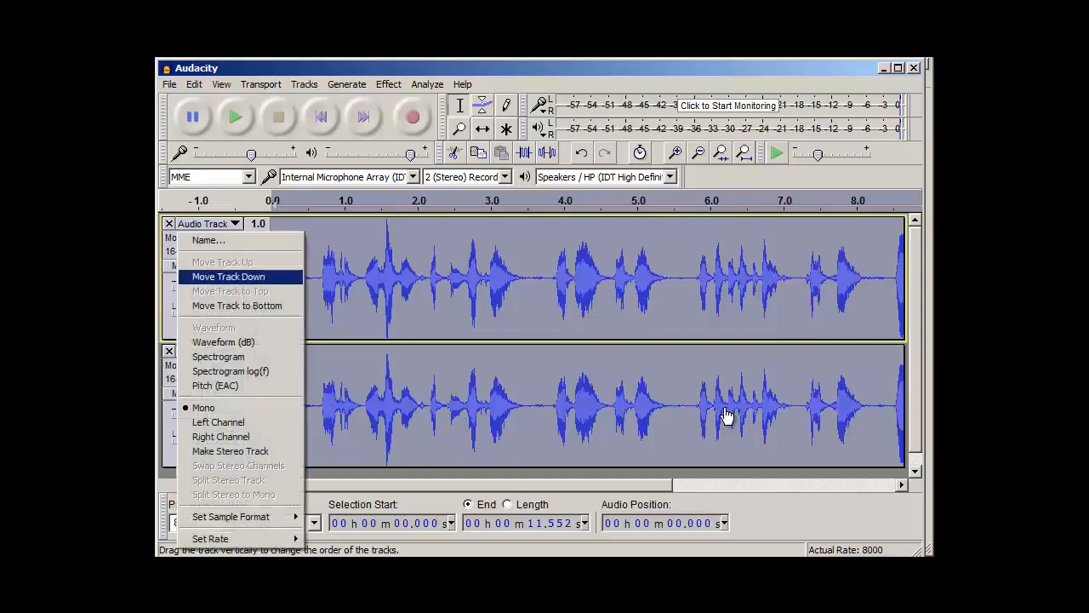
key(Down)
key(Down)
key(Down)
key(Down)
key(Down)
key(Down)
key(Down)
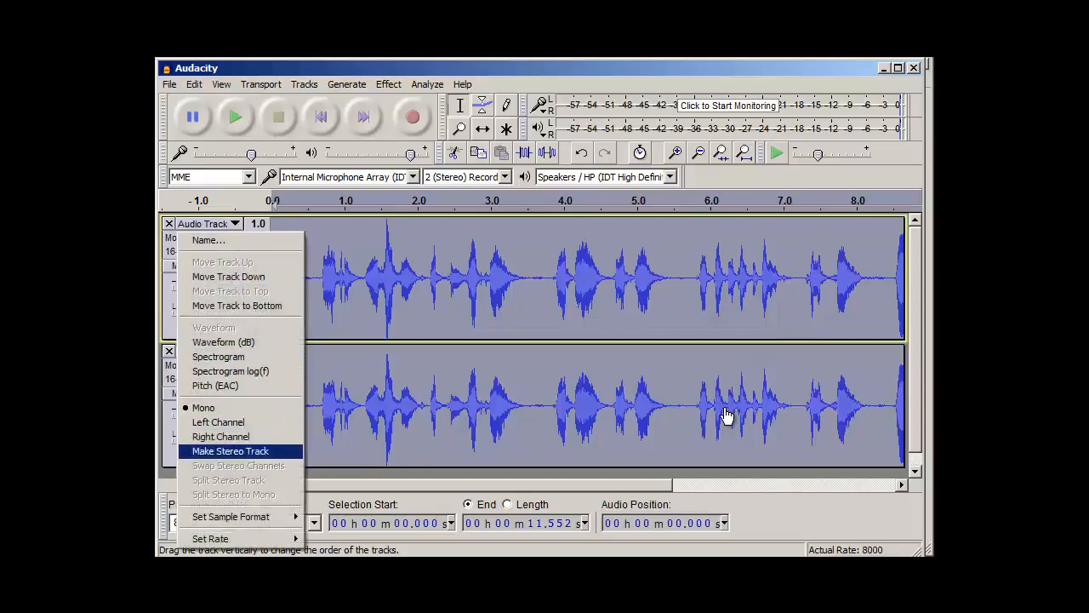
key(Right)
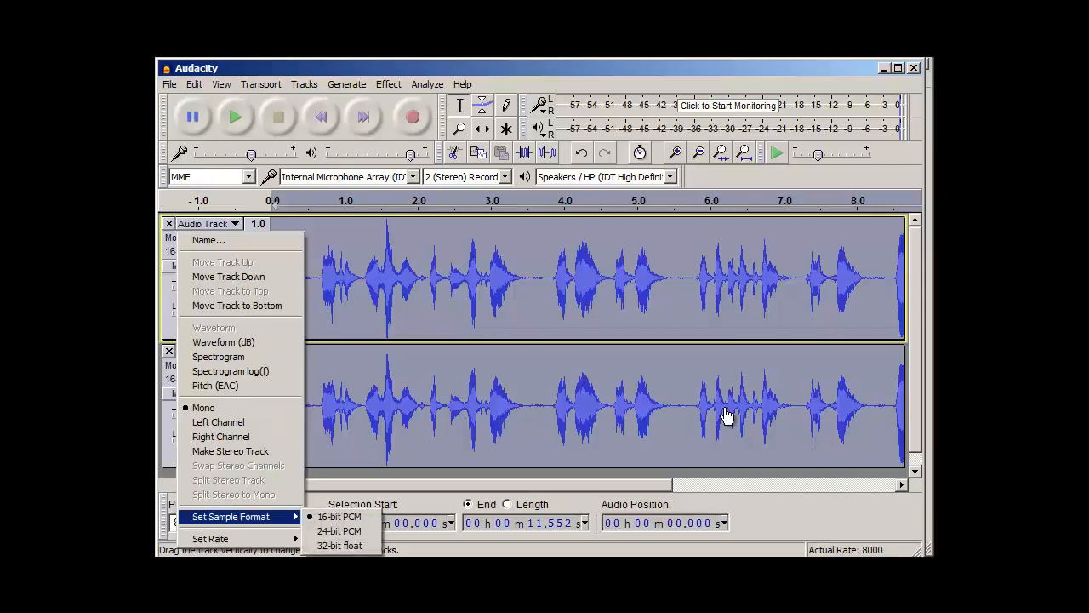
key(Down)
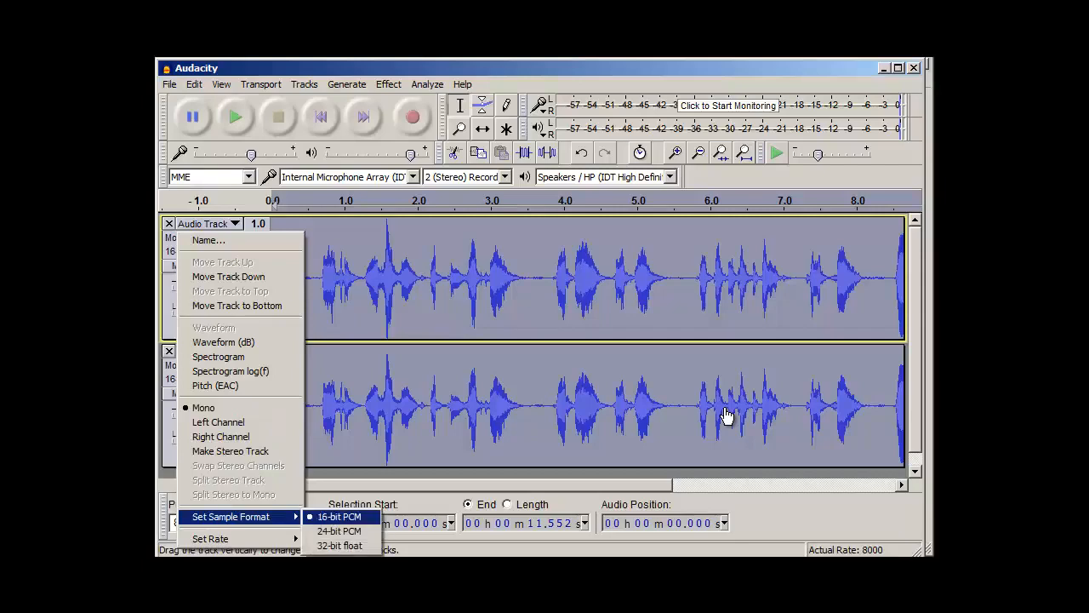
key(Left)
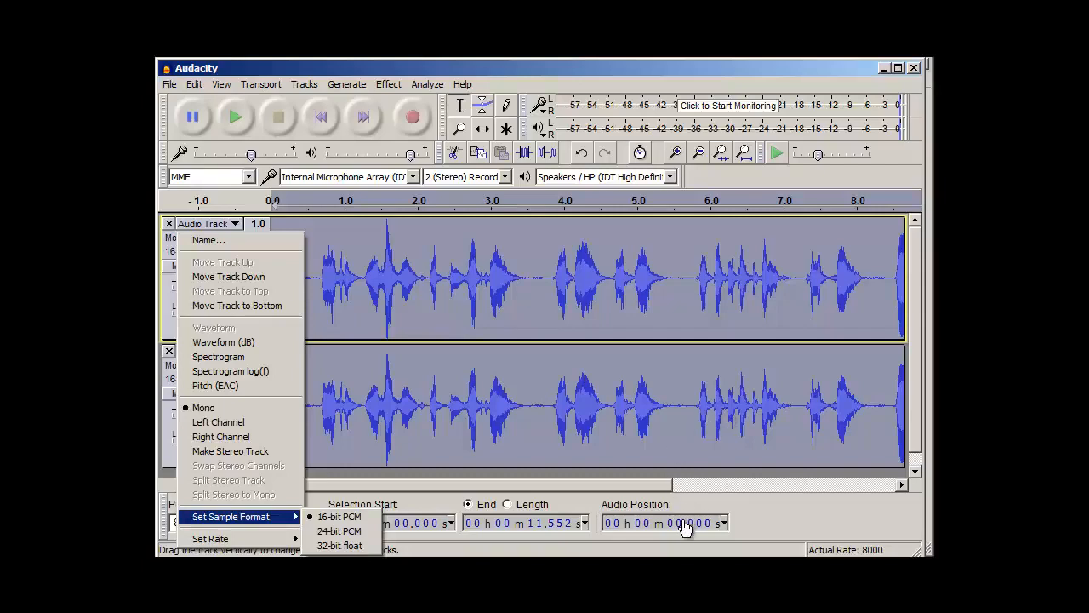
key(alt)
Step: Open the File menu and highlight Export Audio in Audacity
key(alt+f)
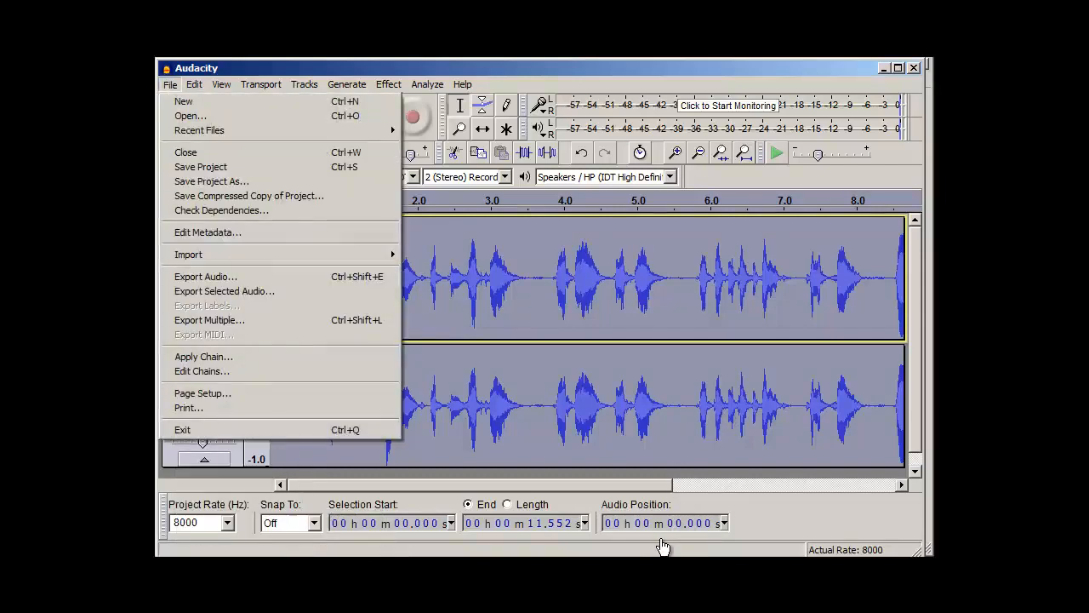
key(Down)
key(Down)
key(Down)
key(Down)
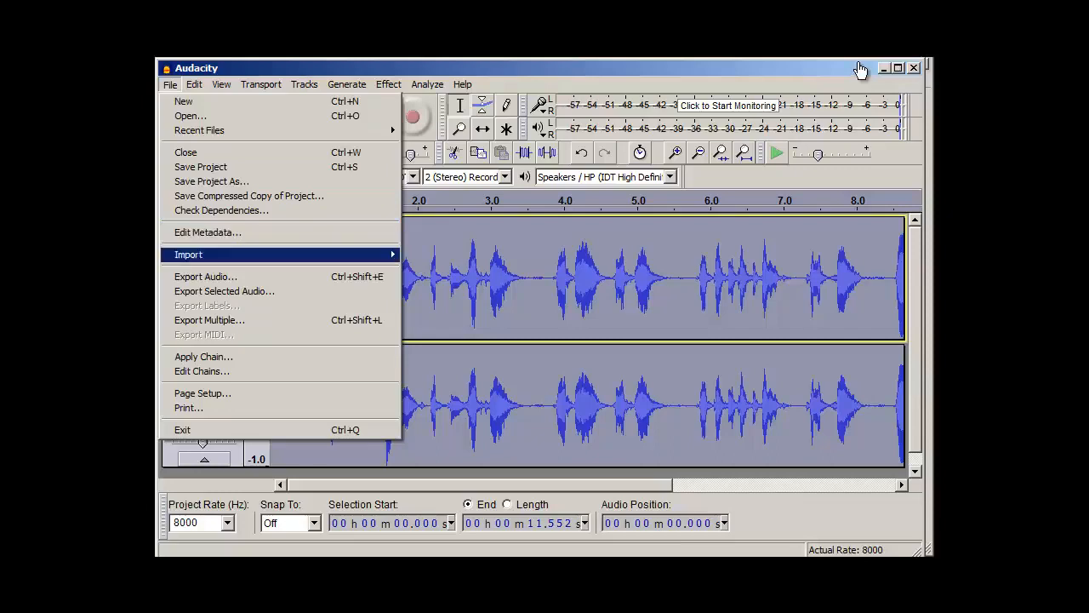
key(Up)
key(Up)
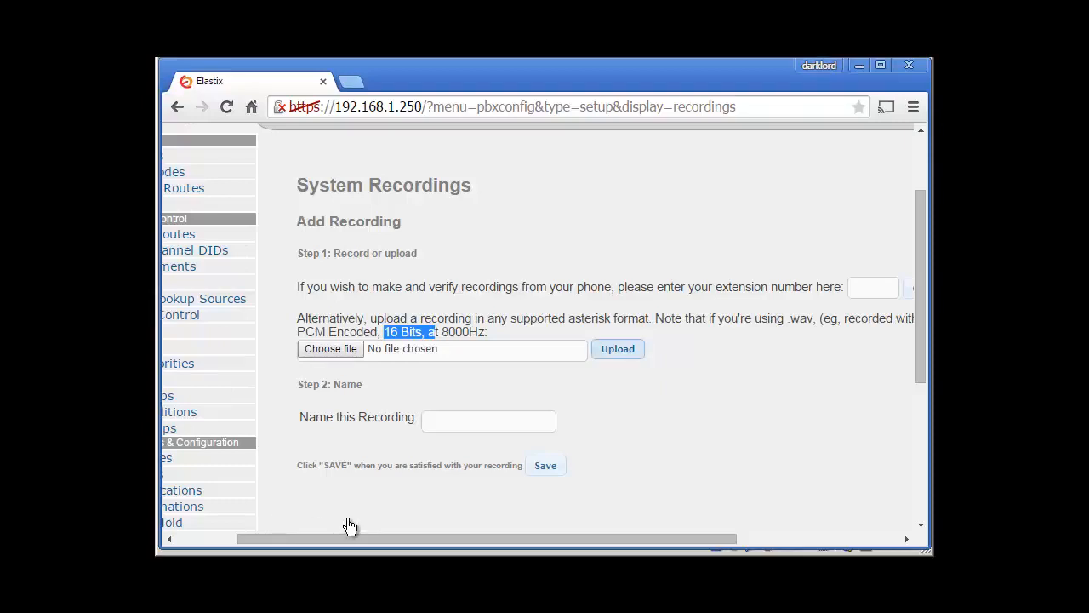
click(476, 421)
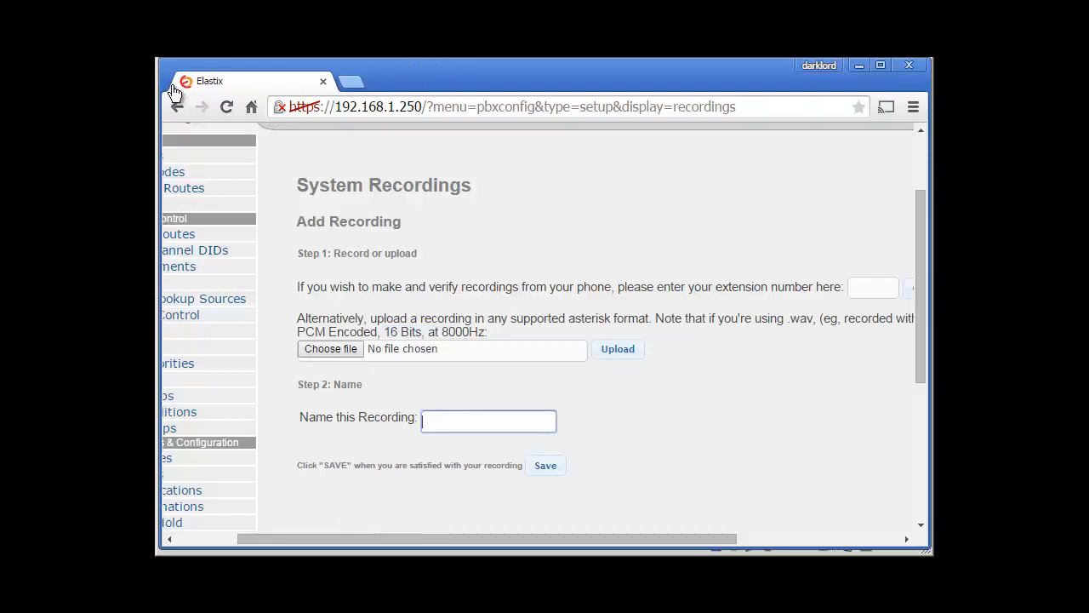
text(my system reco)
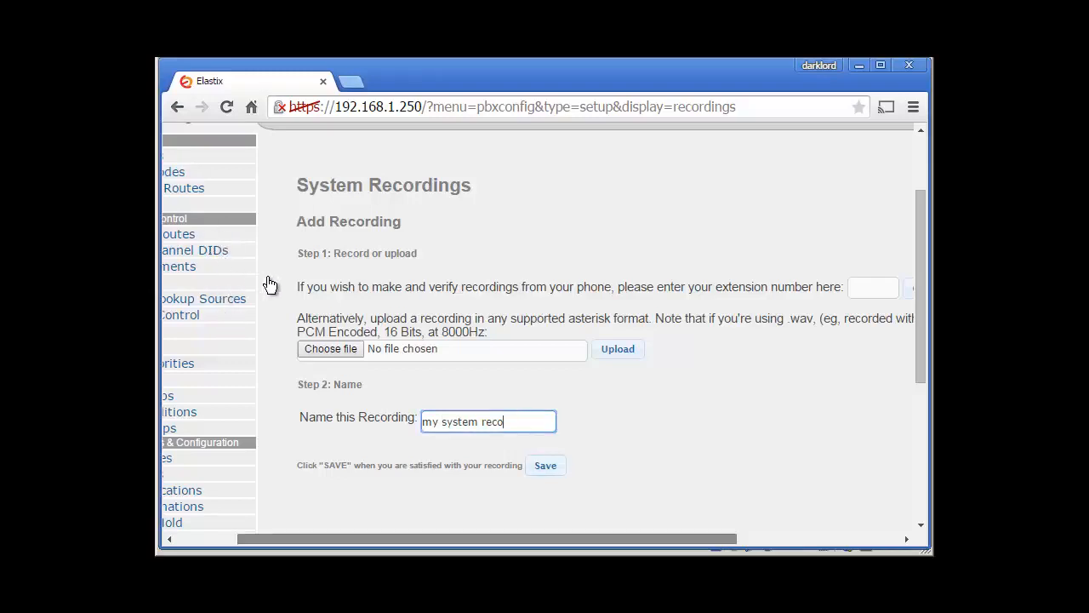
scroll(269, 283, right, 3)
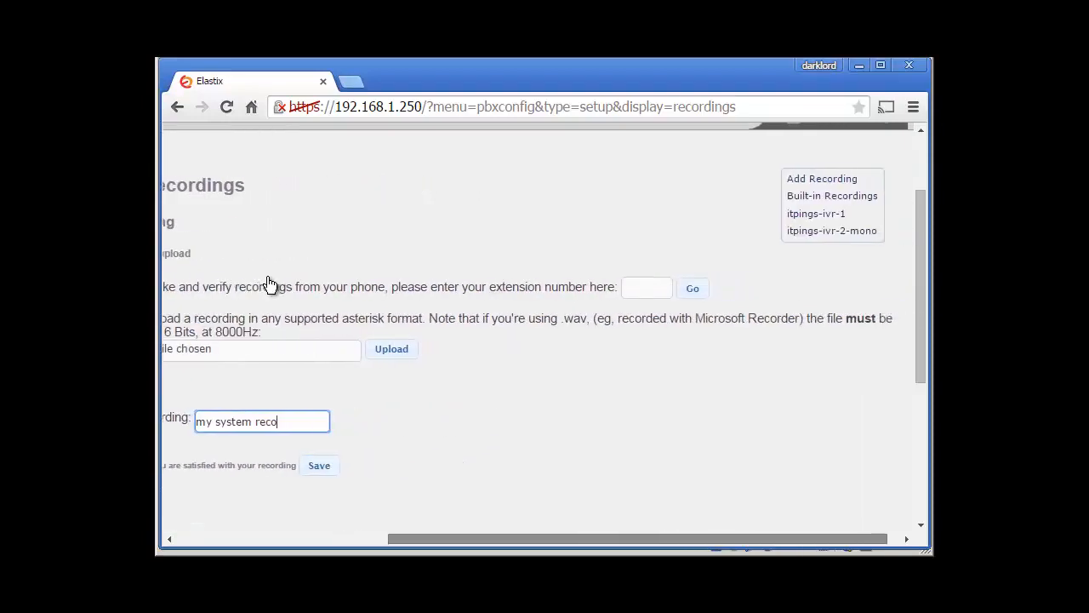
scroll(269, 283, right, 1)
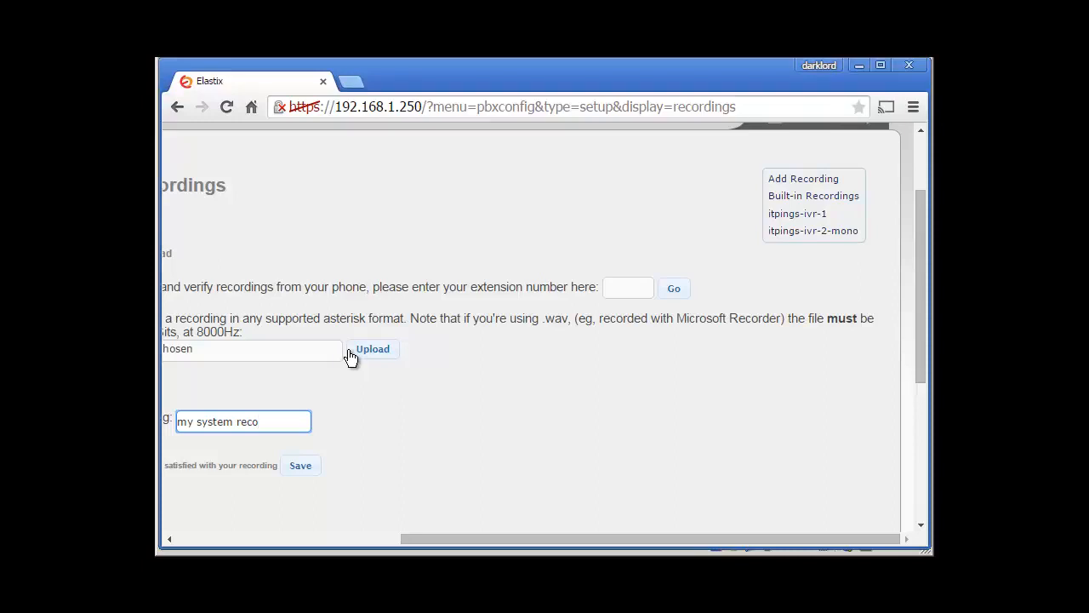
scroll(352, 358, left, 10)
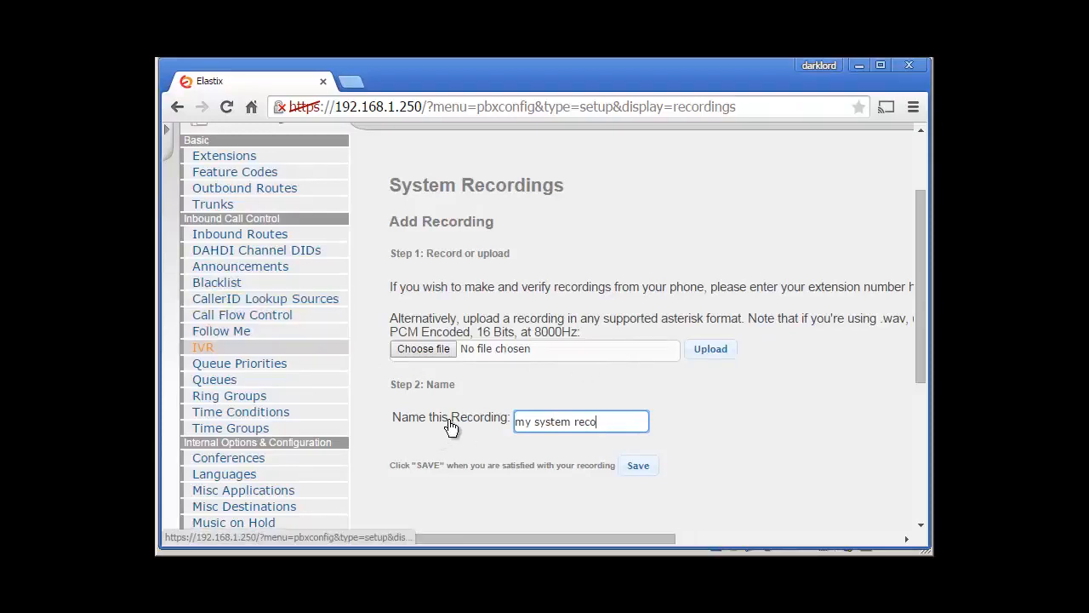
Step: Open the IVR page and start adding a new IVR
click(202, 347)
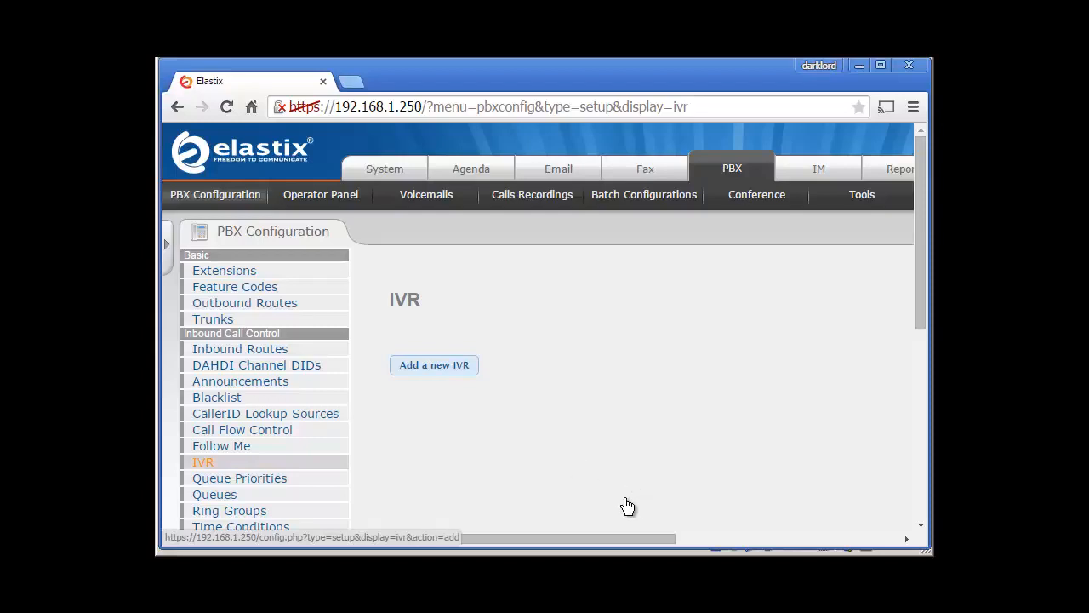
click(434, 365)
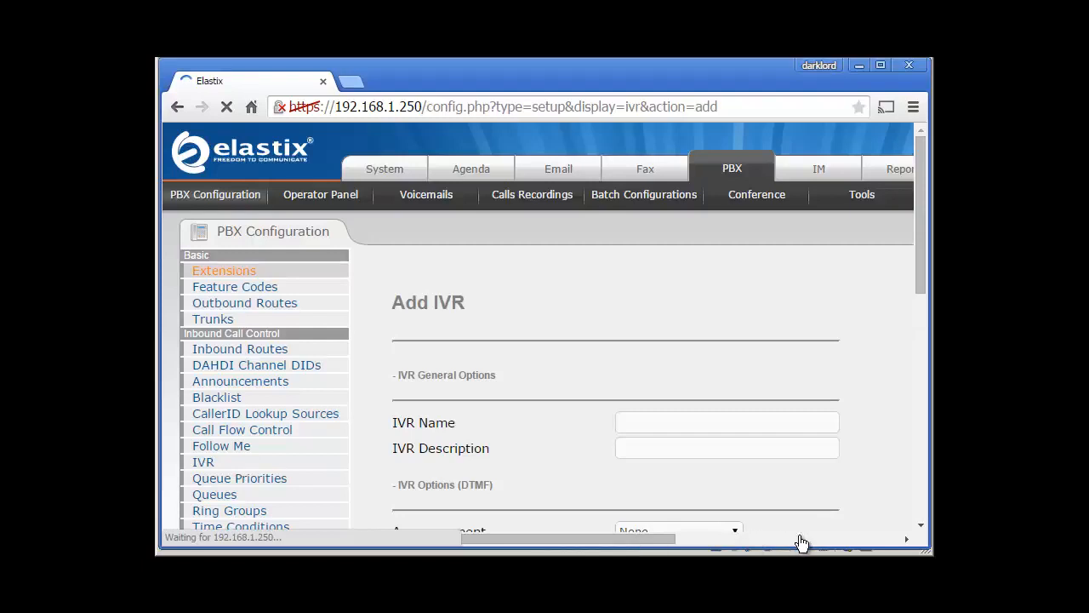
scroll(802, 543, down, 2)
Step: Set the IVR announcement to the itpings-ivr-2-mono recording
click(761, 311)
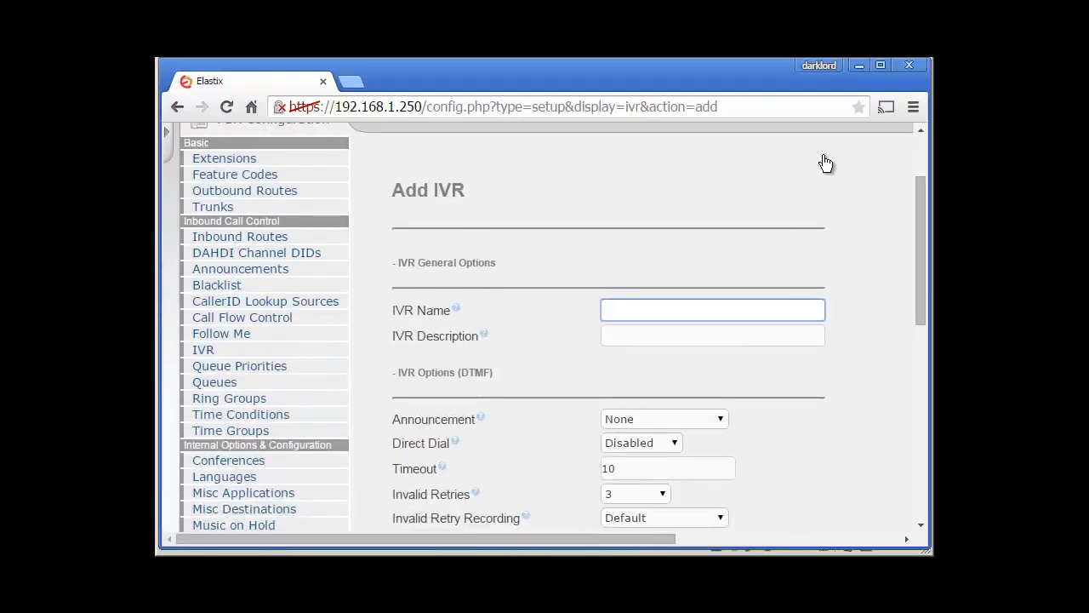
key(Tab)
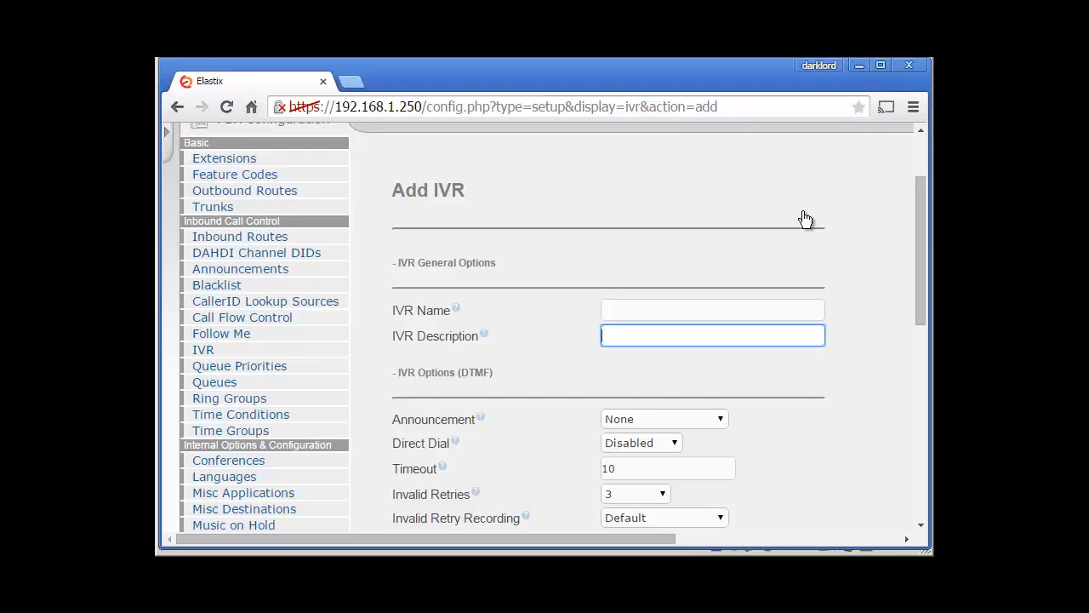
key(Tab)
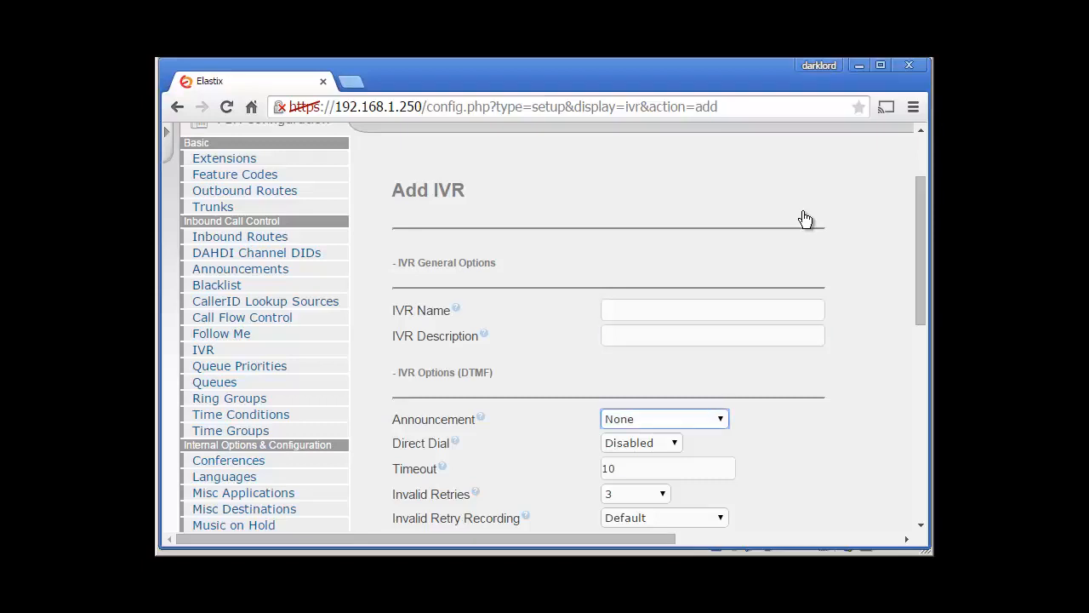
key(alt+Down)
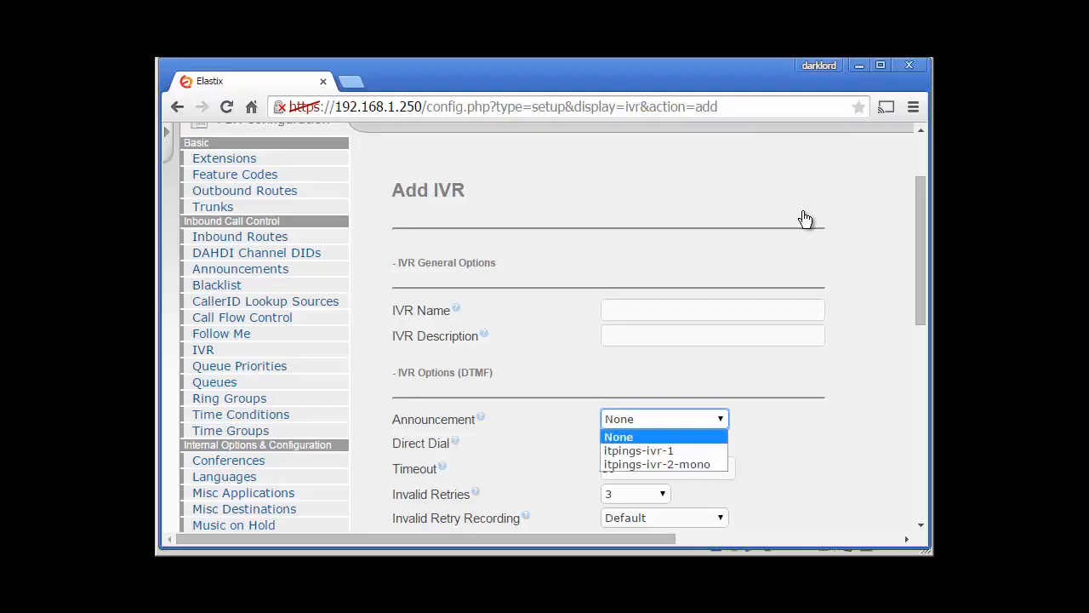
key(Down)
key(Down)
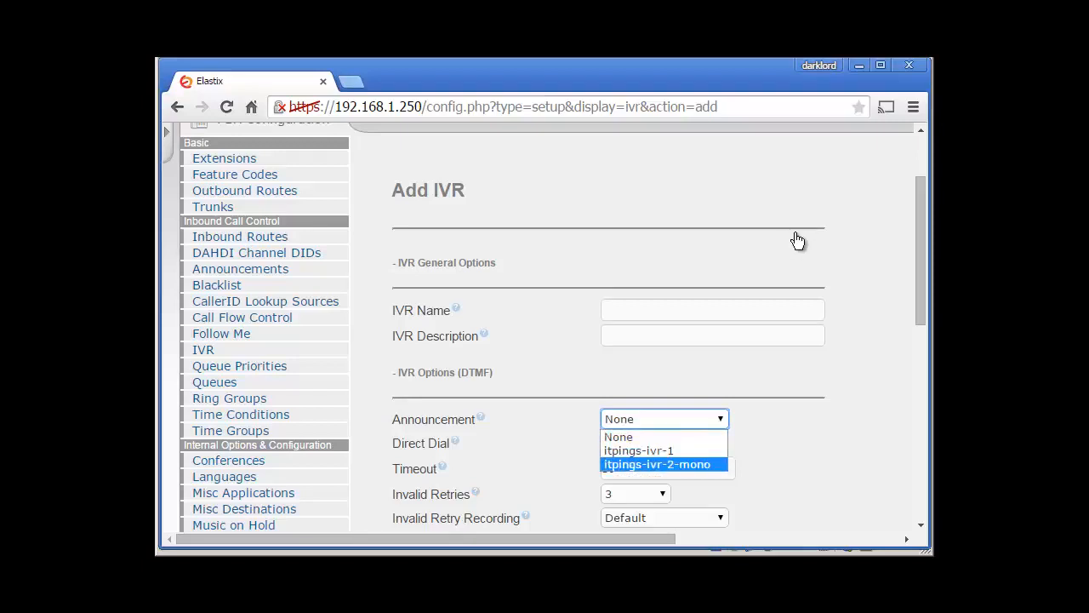
key(Return)
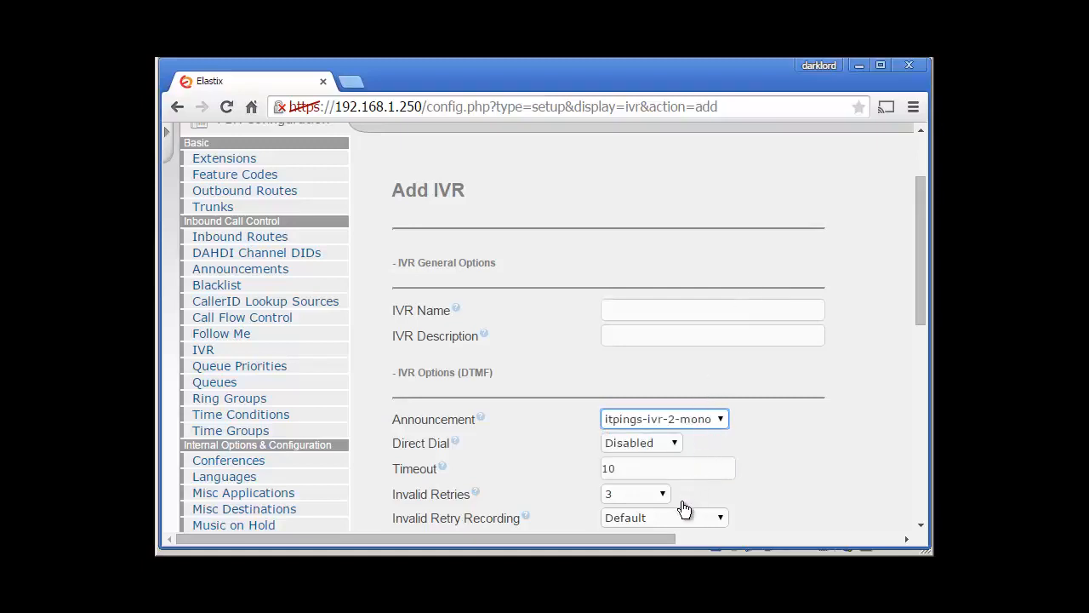
Step: Set the IVR's Direct Dial option to Extensions
scroll(685, 509, down, 5)
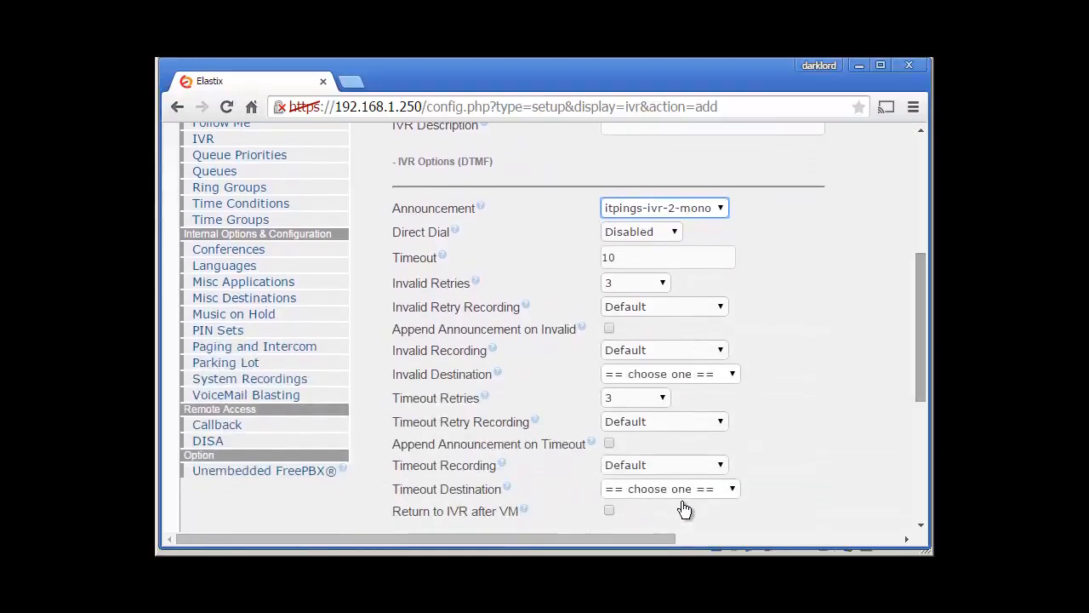
key(Tab)
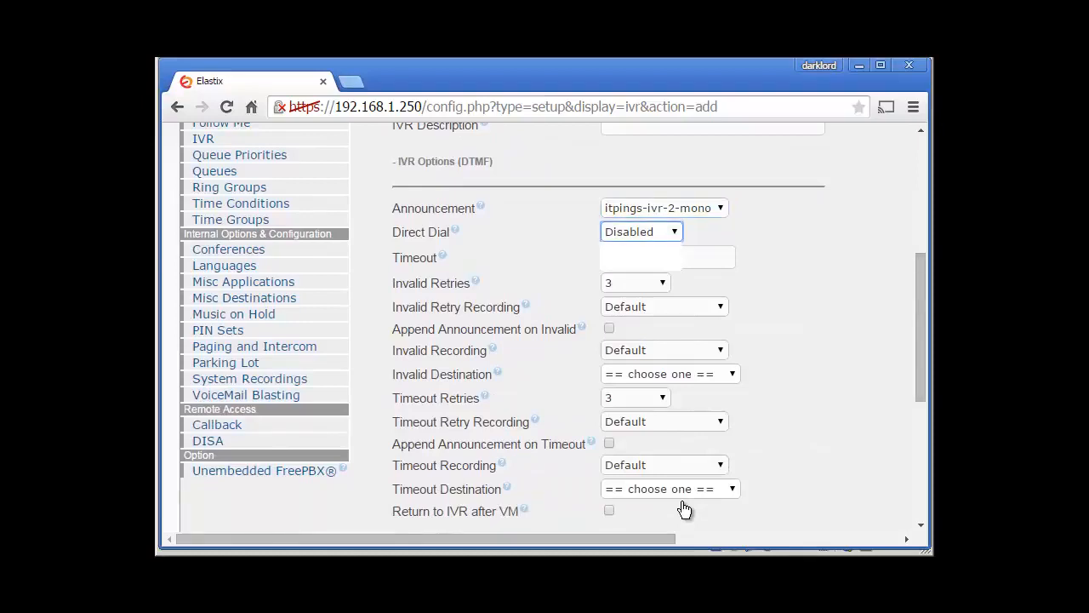
key(alt+Down)
key(Down)
key(Return)
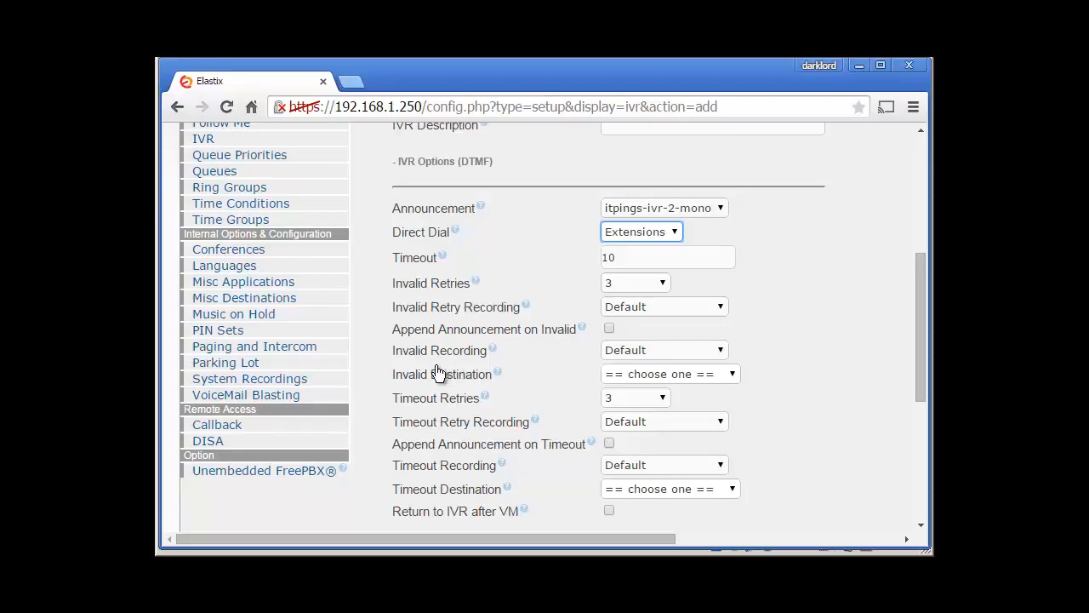
Step: Route both the Invalid and Timeout Destinations to IVR itpings-ivr-2
click(670, 374)
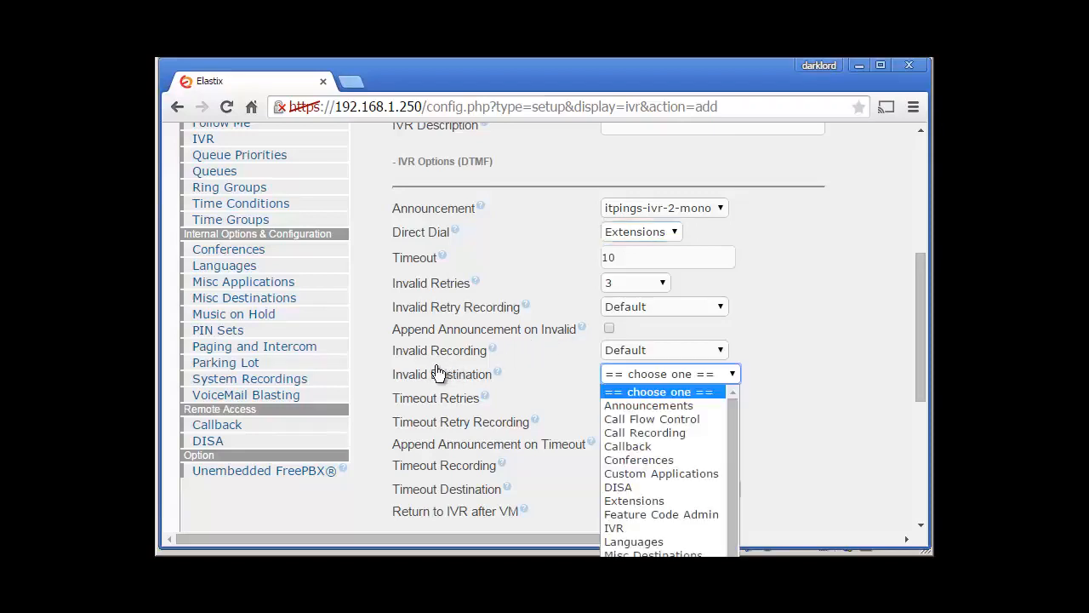
key(Down)
key(Down)
key(Down)
key(Down)
key(Down)
key(Down)
key(Down)
key(Down)
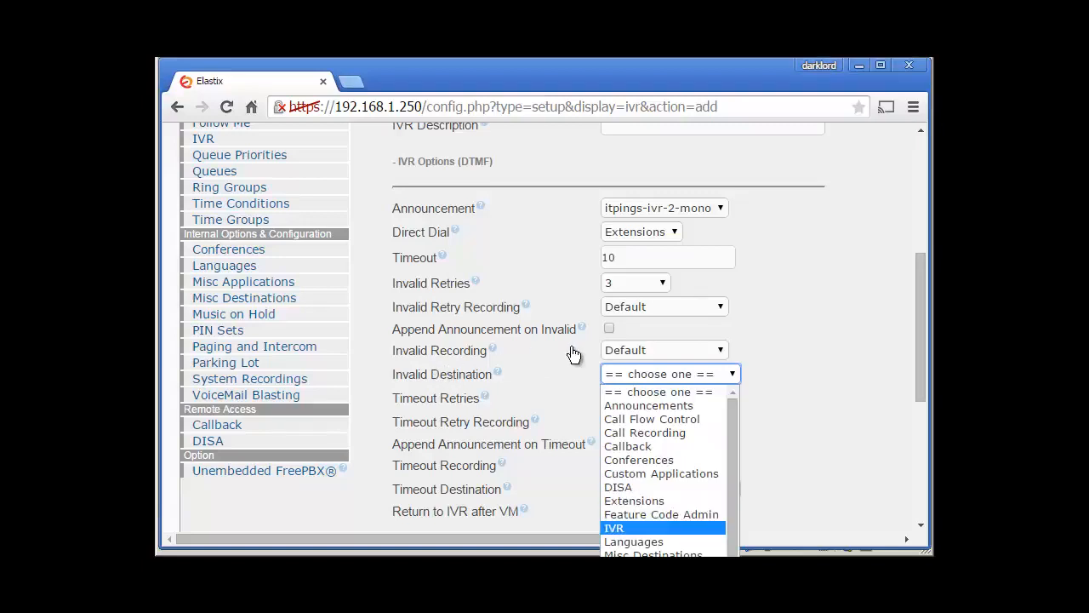
key(Return)
click(800, 373)
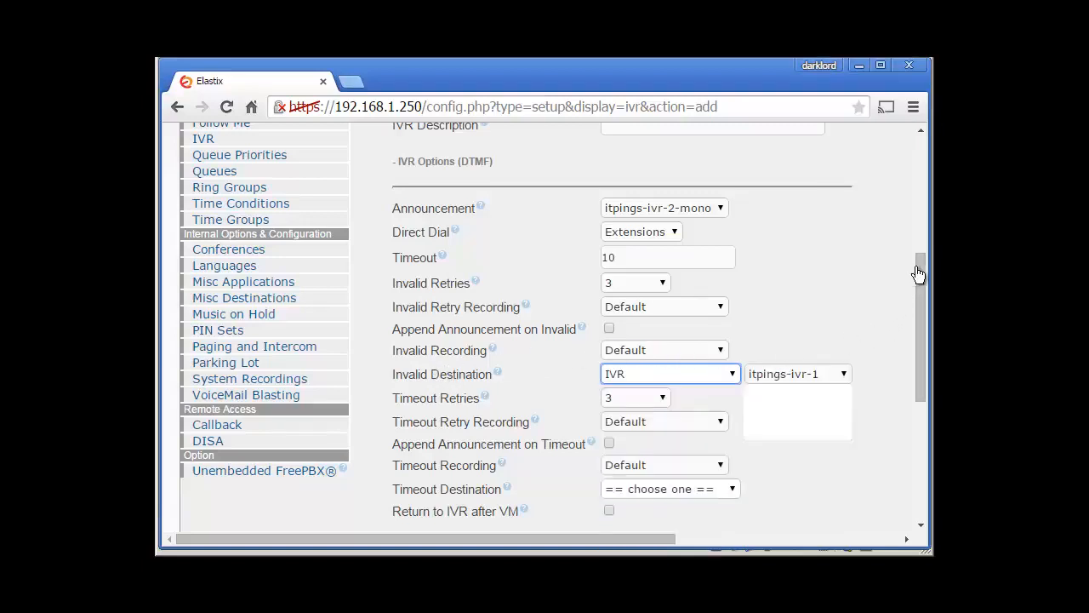
key(Return)
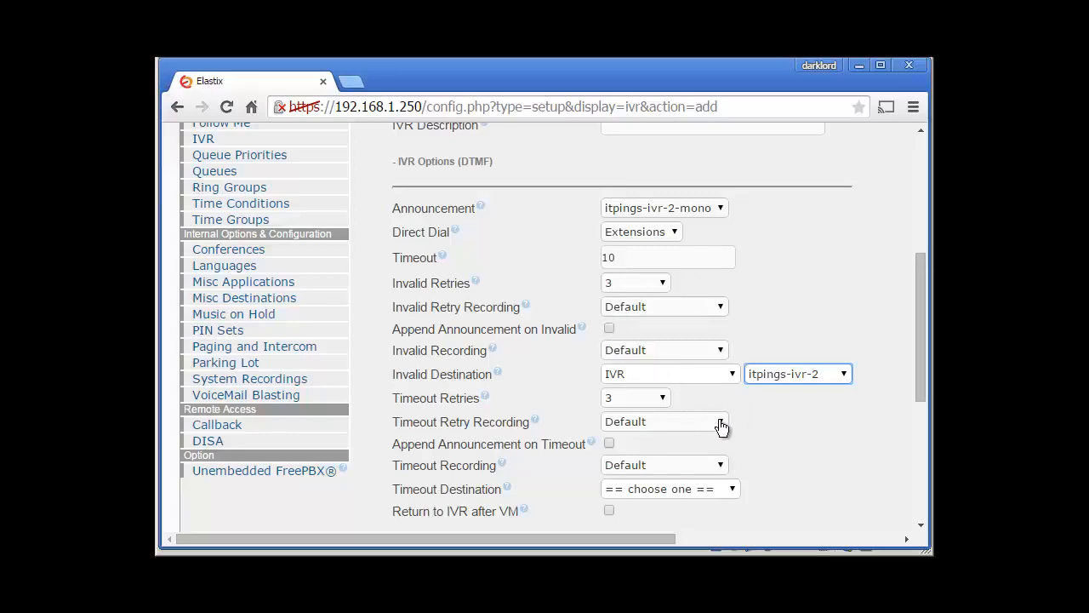
click(724, 488)
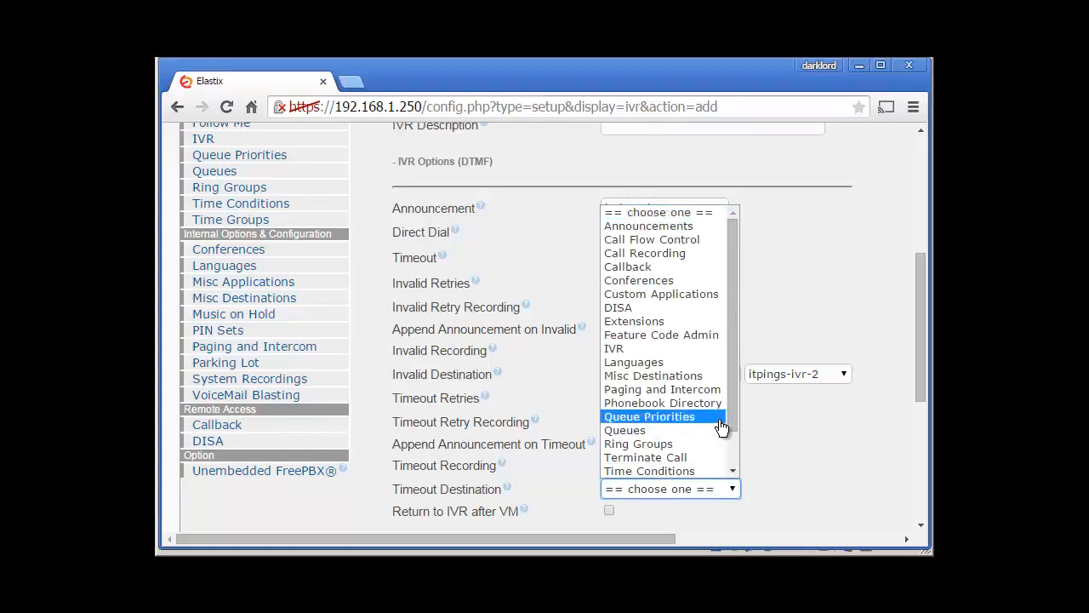
click(681, 348)
click(798, 489)
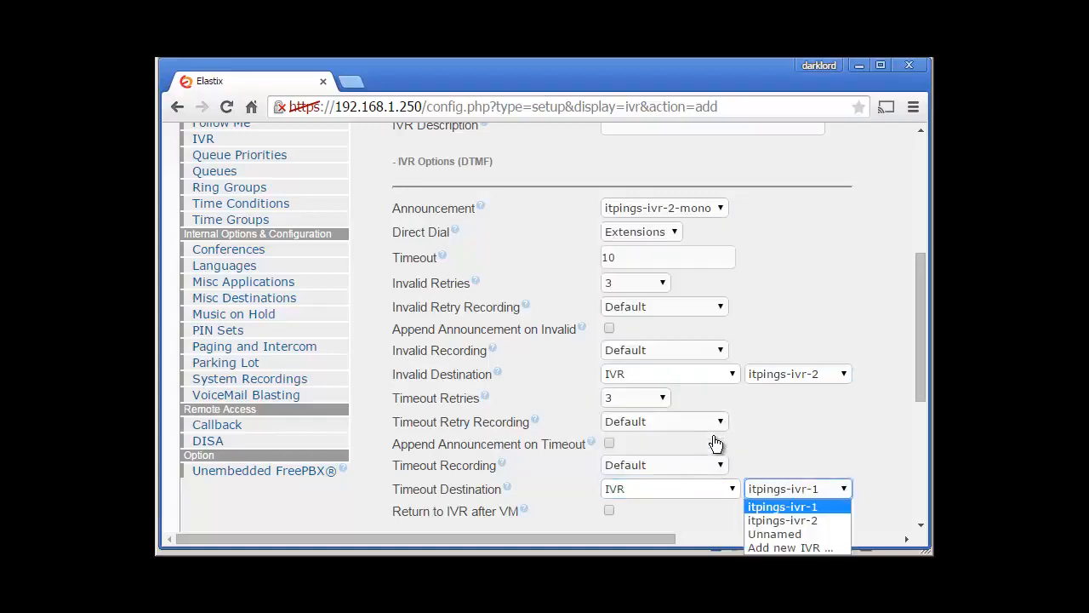
click(784, 520)
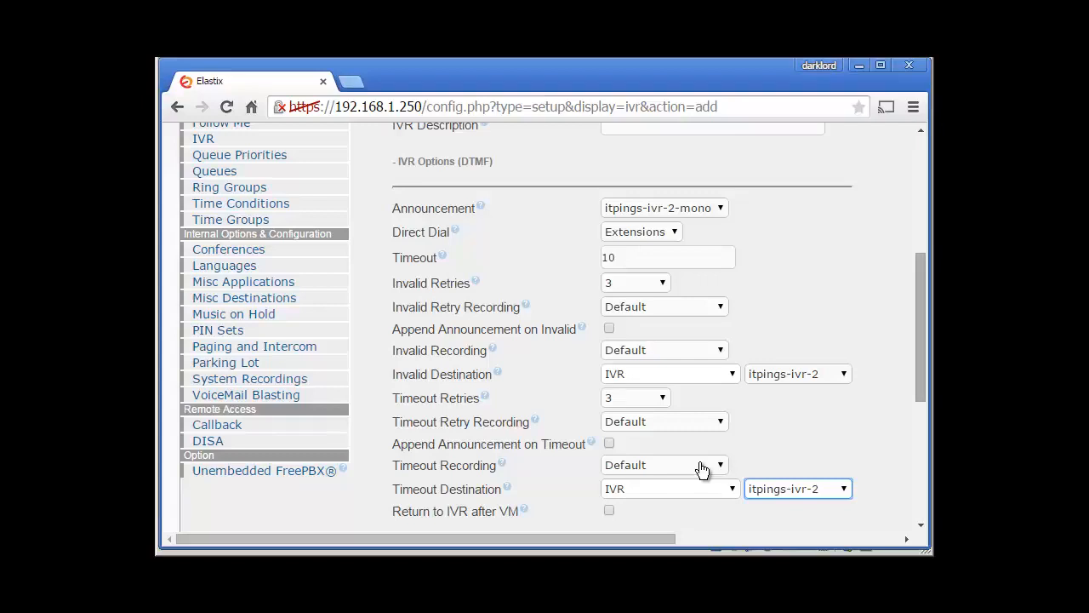
Step: Review the rest of the IVR form and focus the System Recordings sidebar link
scroll(701, 468, down, 3)
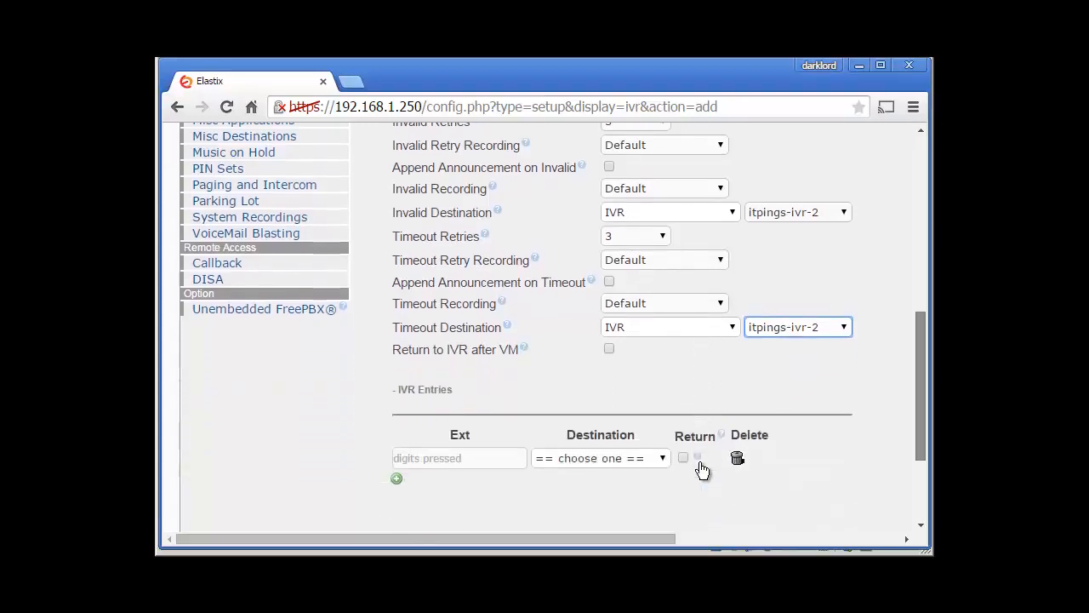
scroll(702, 469, down, 3)
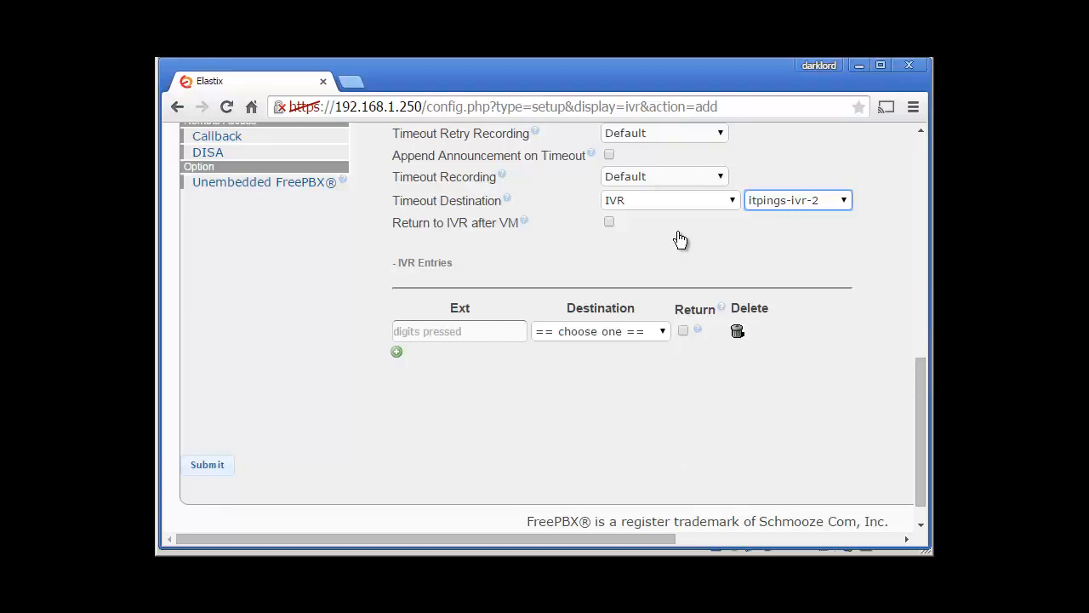
key(Tab)
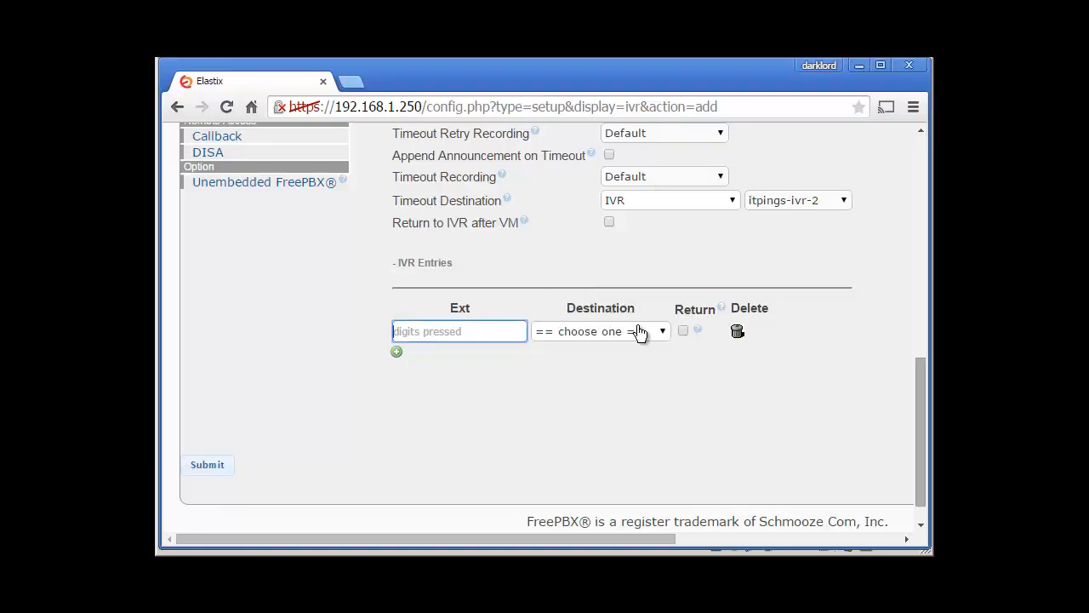
scroll(553, 376, up, 10)
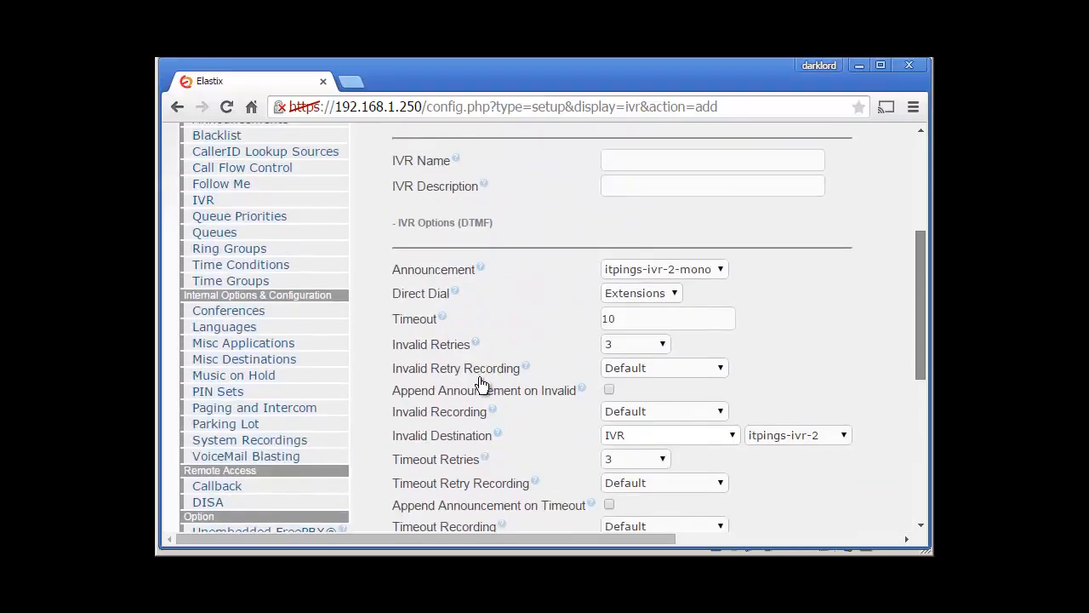
scroll(430, 390, down, 3)
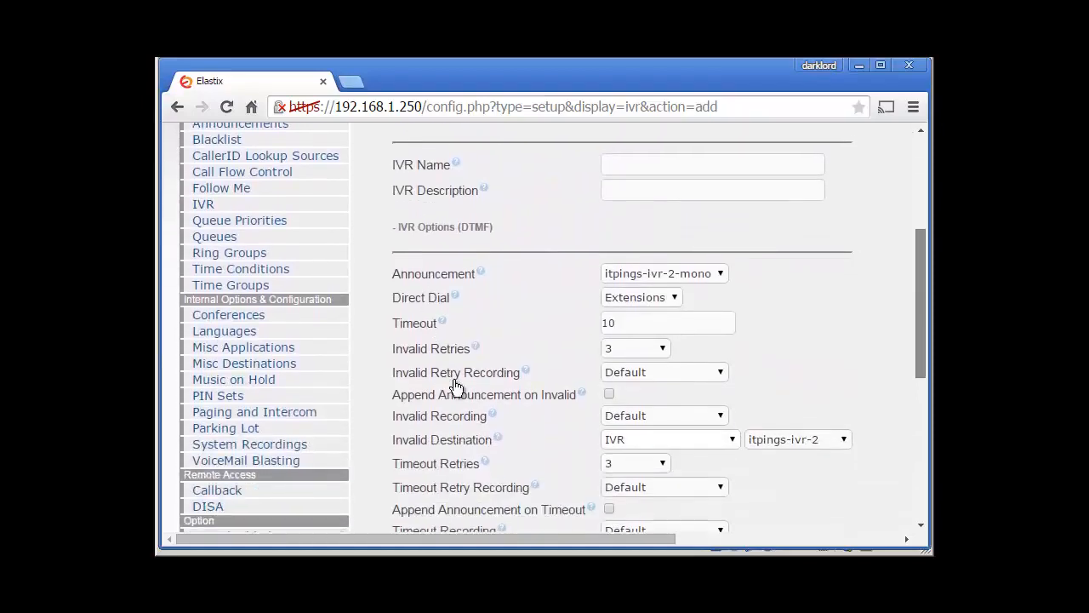
key(shift+Tab)
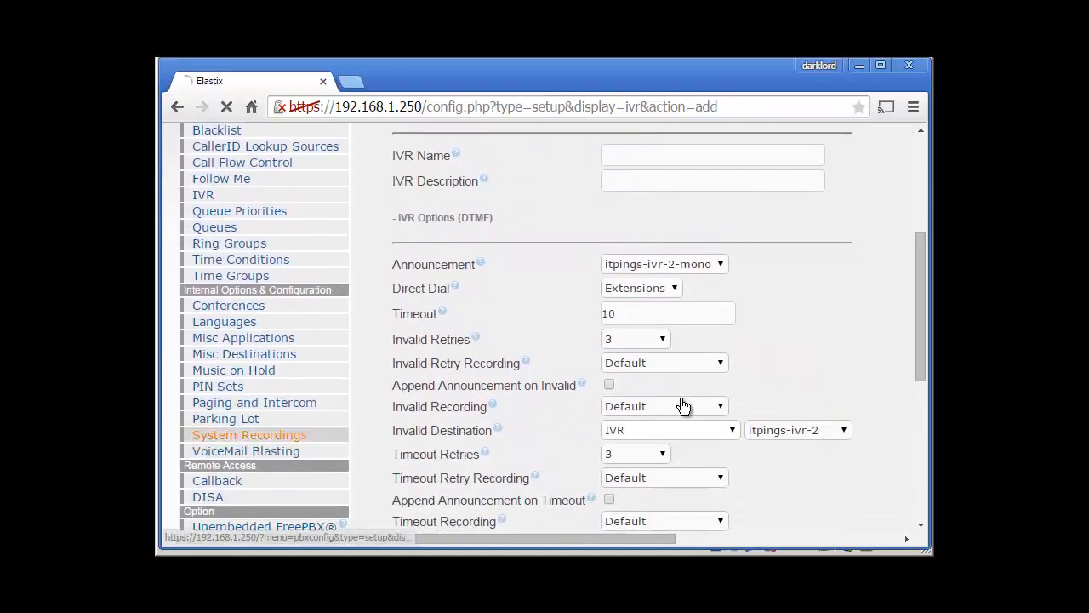
Step: Open the itpings-ivr-2-mono recording in System Recordings and play it in Recording Review
key(Return)
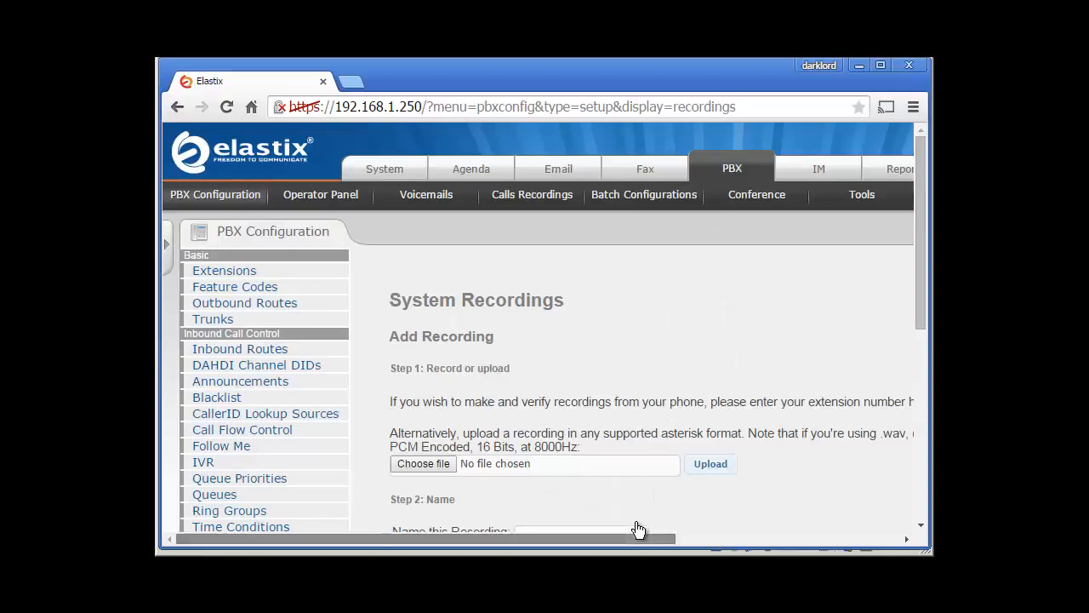
scroll(637, 536, right, 5)
click(849, 352)
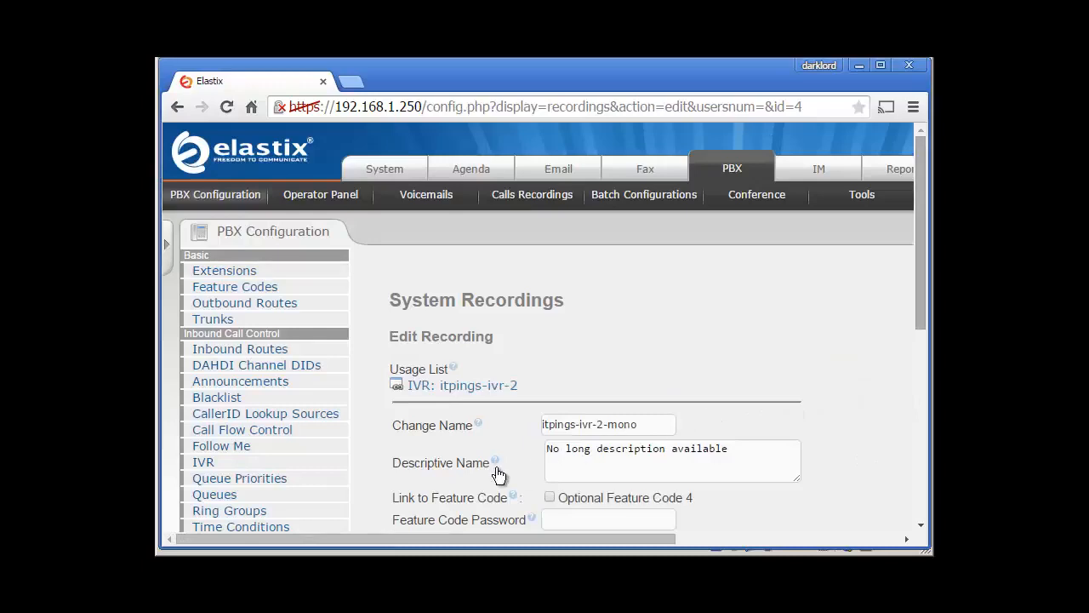
scroll(498, 474, down, 2)
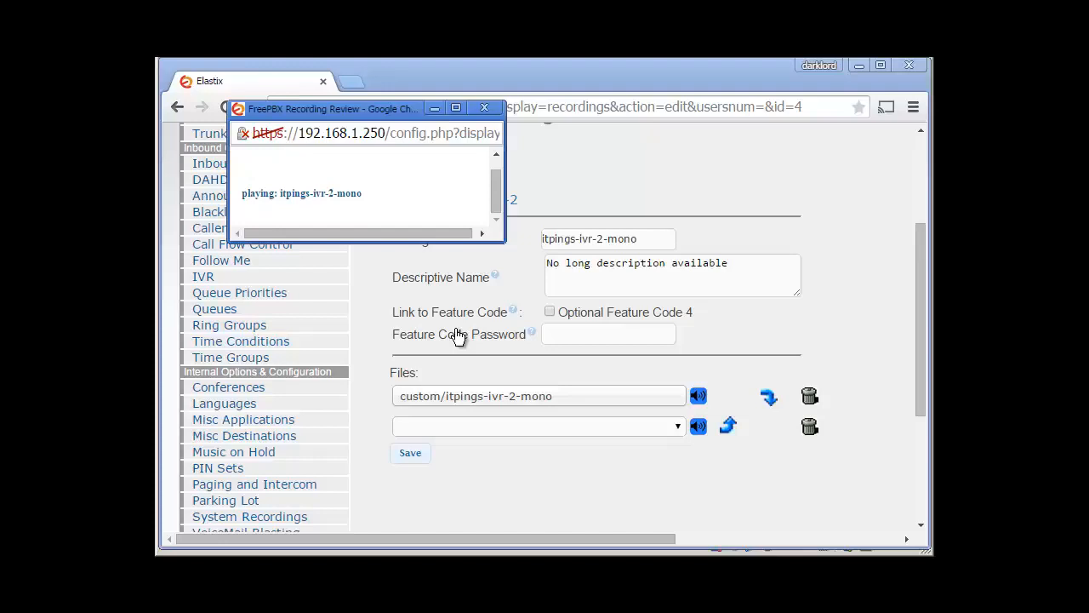
key(alt+Tab)
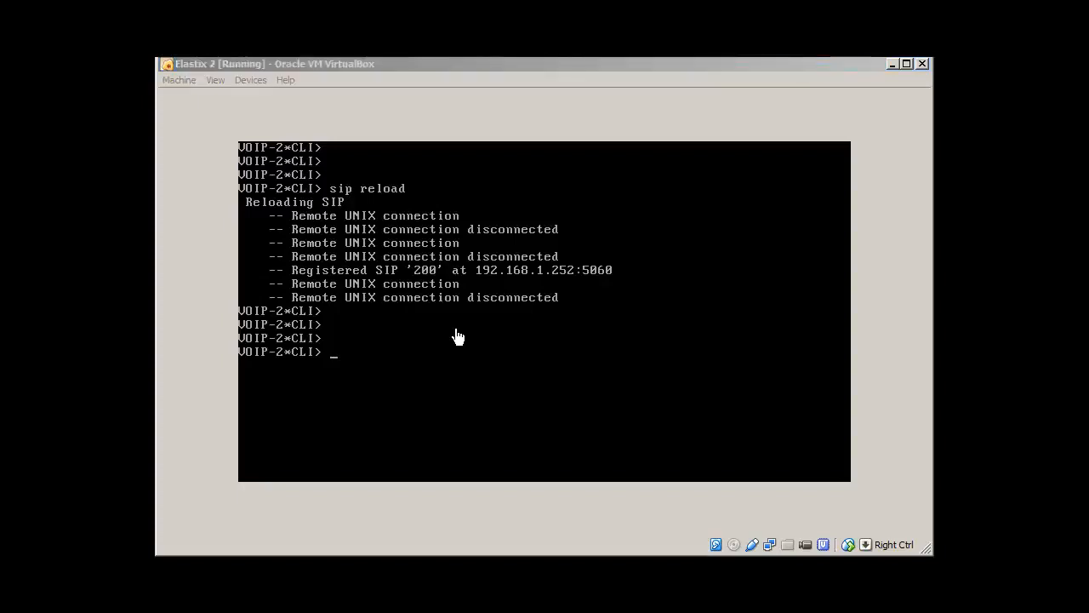
Step: Play the two-track IVR prompt in Audacity, then return to the Add IVR form
key(alt+Tab)
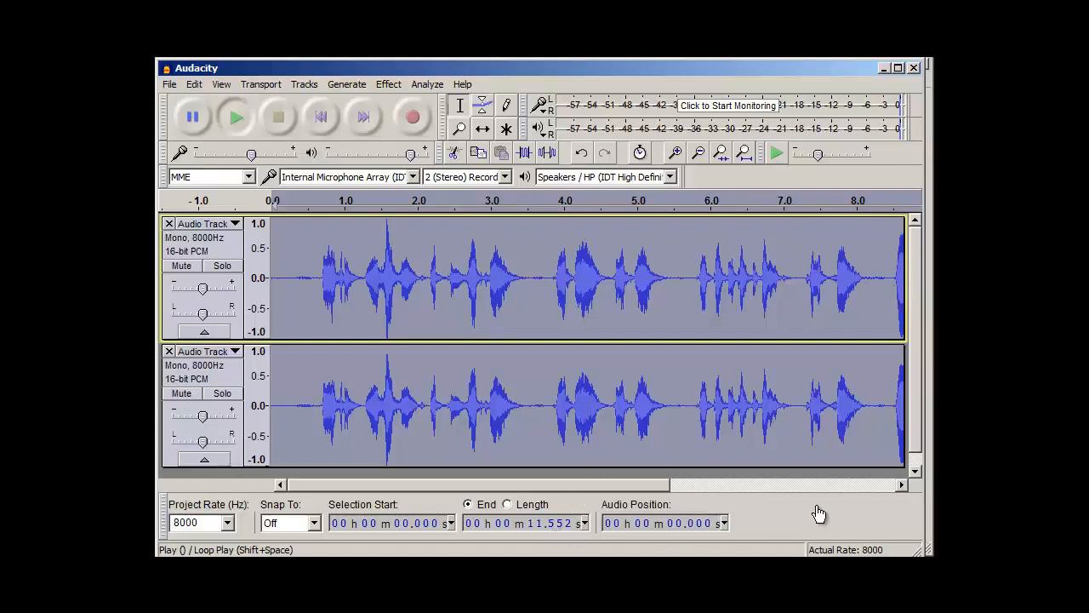
key(space)
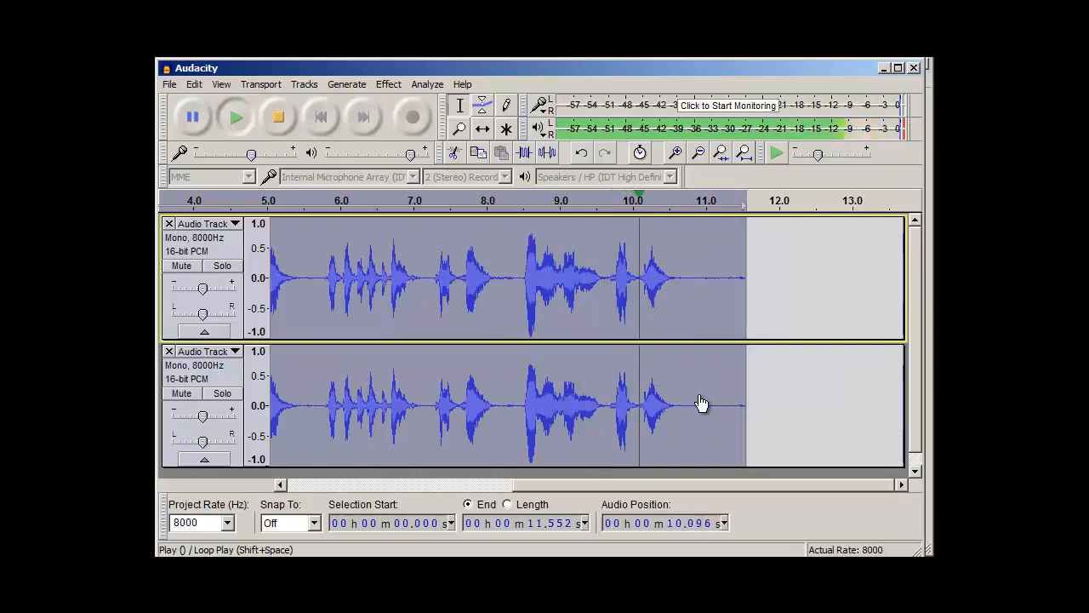
key(alt+Tab)
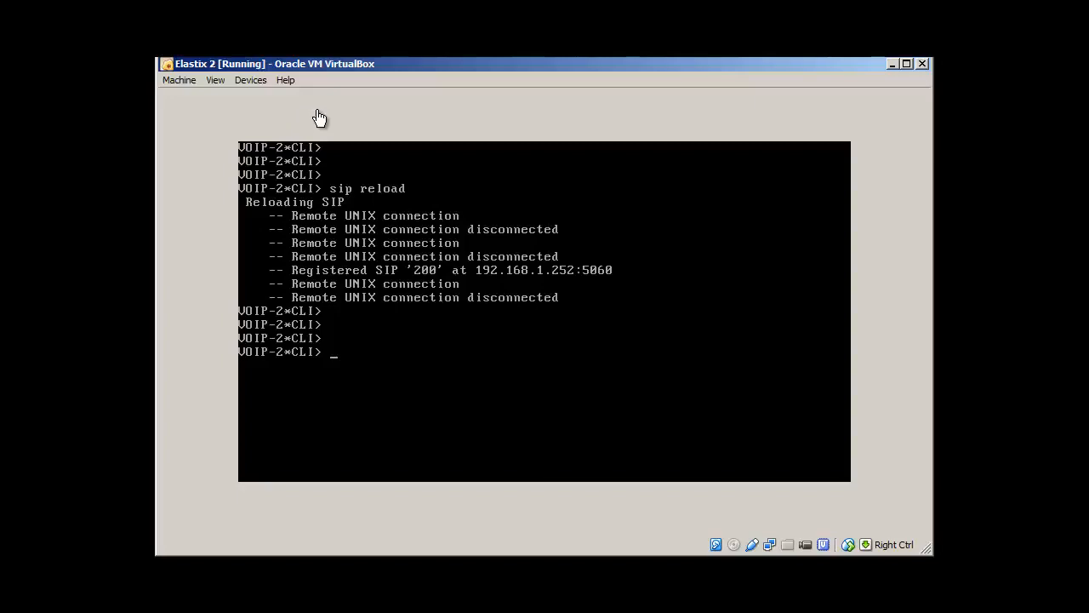
key(alt+Tab)
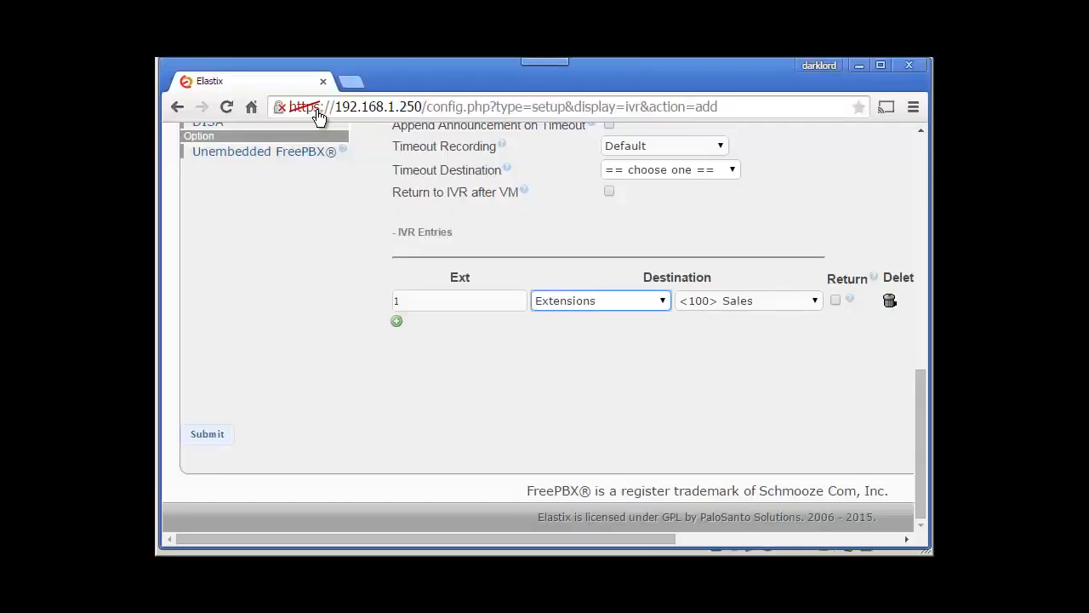
Step: Add IVR entry digit 2 with destination Extensions <200> Support
key(alt+Tab)
key(alt+Tab)
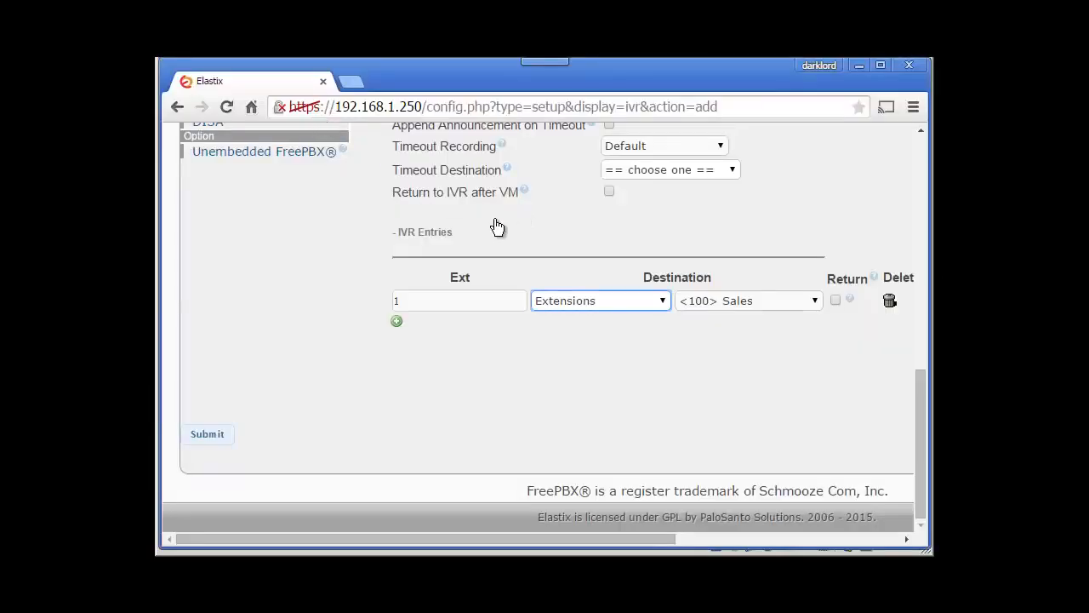
click(396, 321)
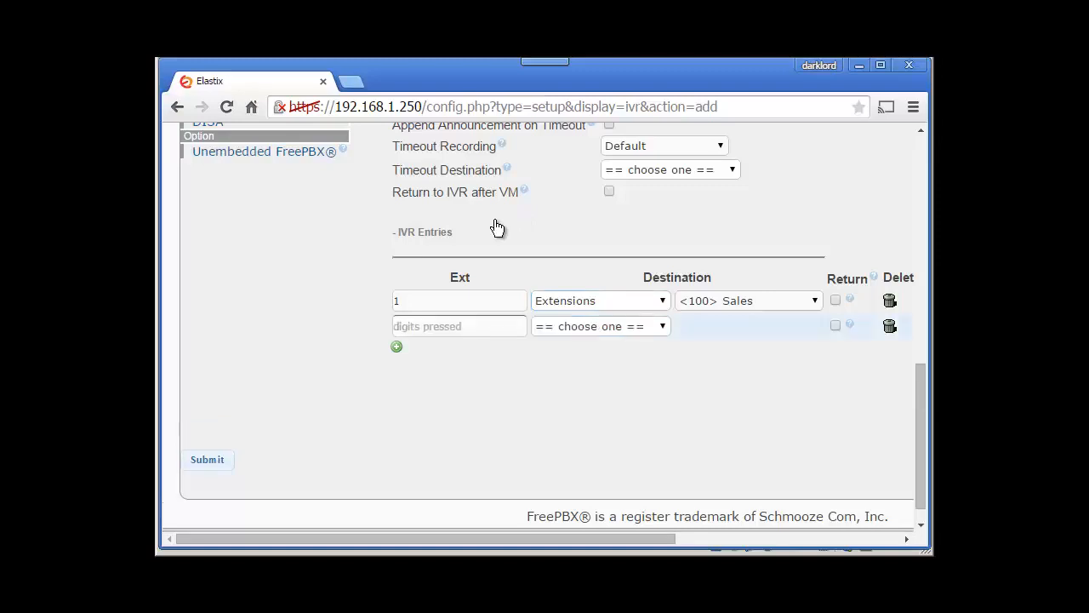
click(460, 326)
text(2)
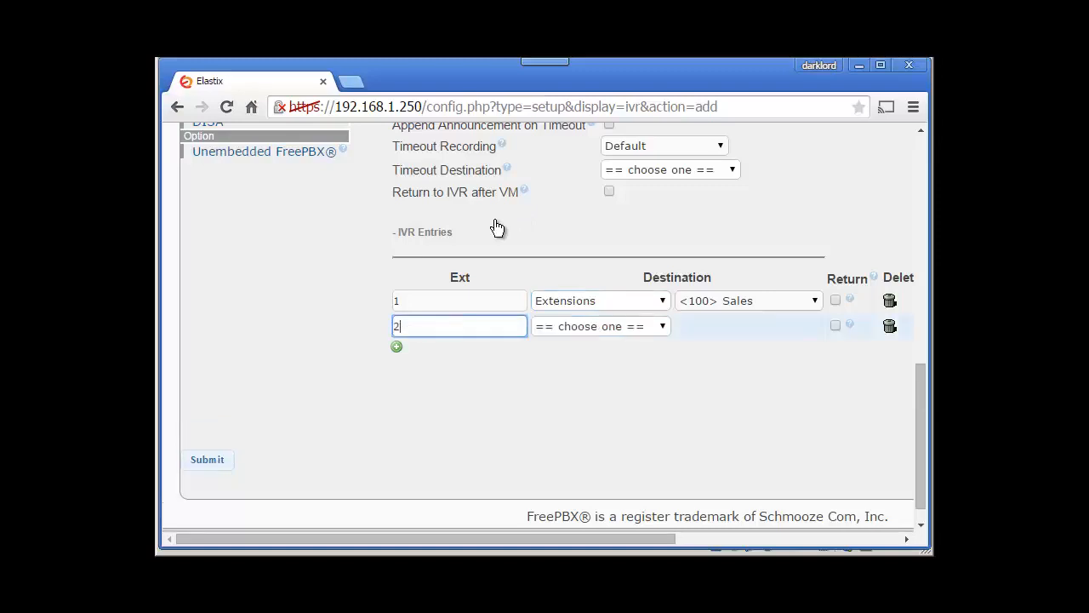
click(601, 326)
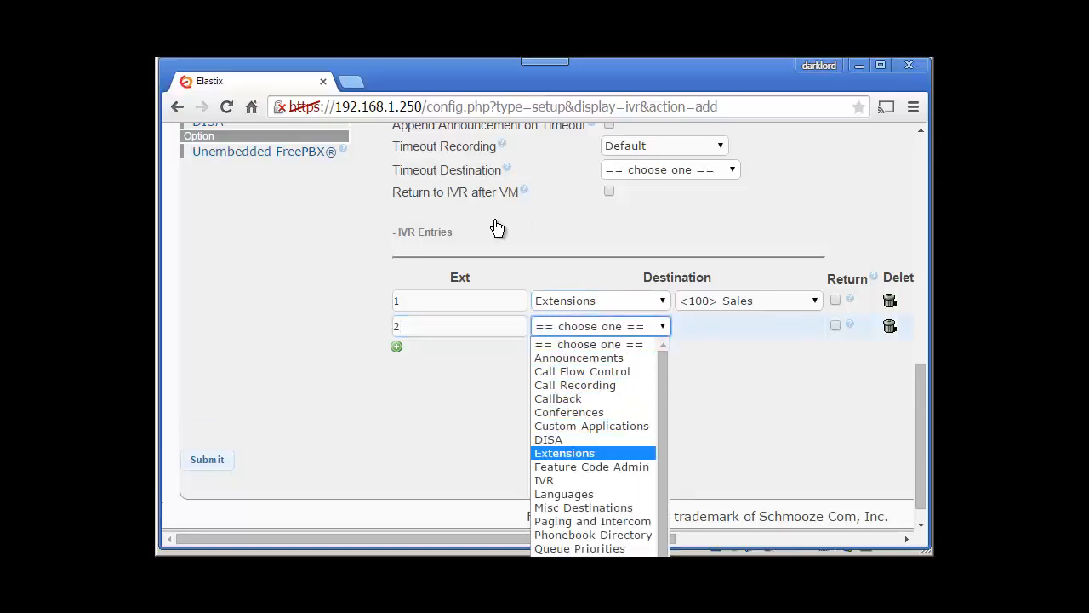
click(564, 452)
click(749, 326)
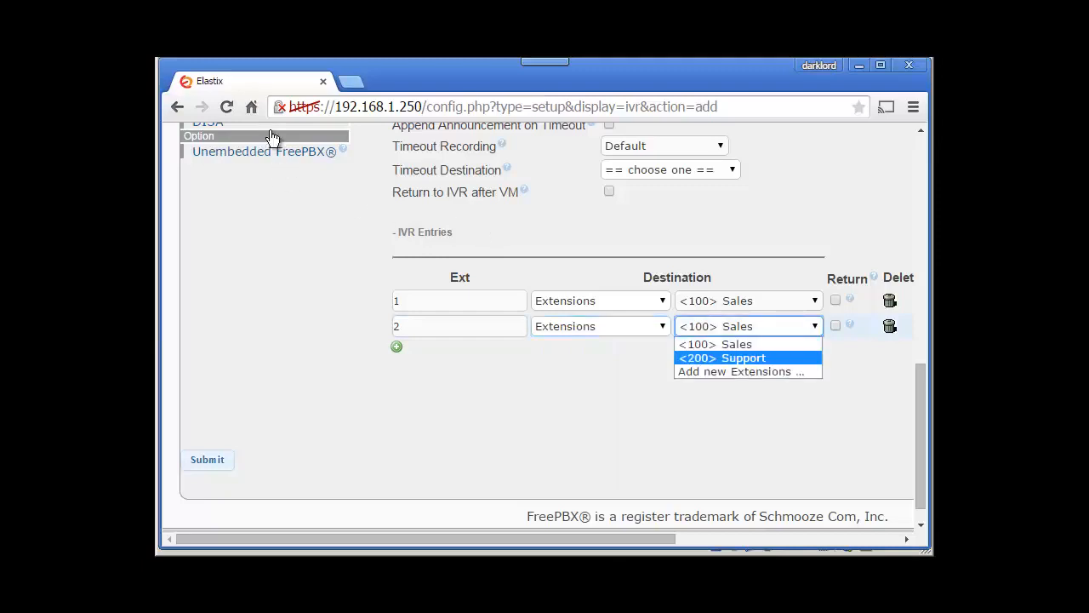
click(729, 355)
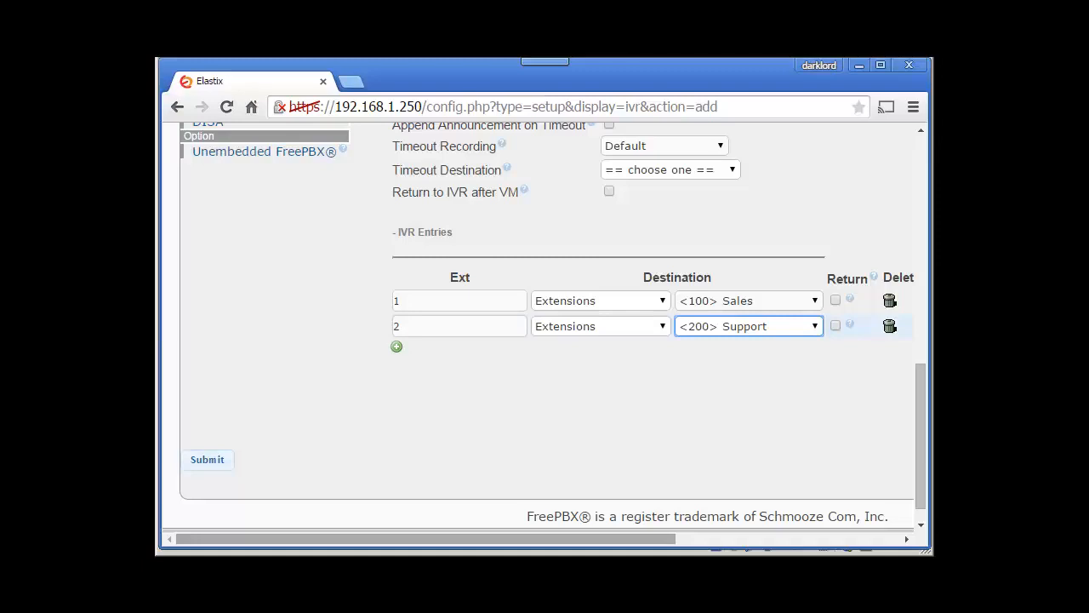
drag(426, 539, 598, 538)
drag(921, 436, 921, 240)
drag(599, 539, 651, 539)
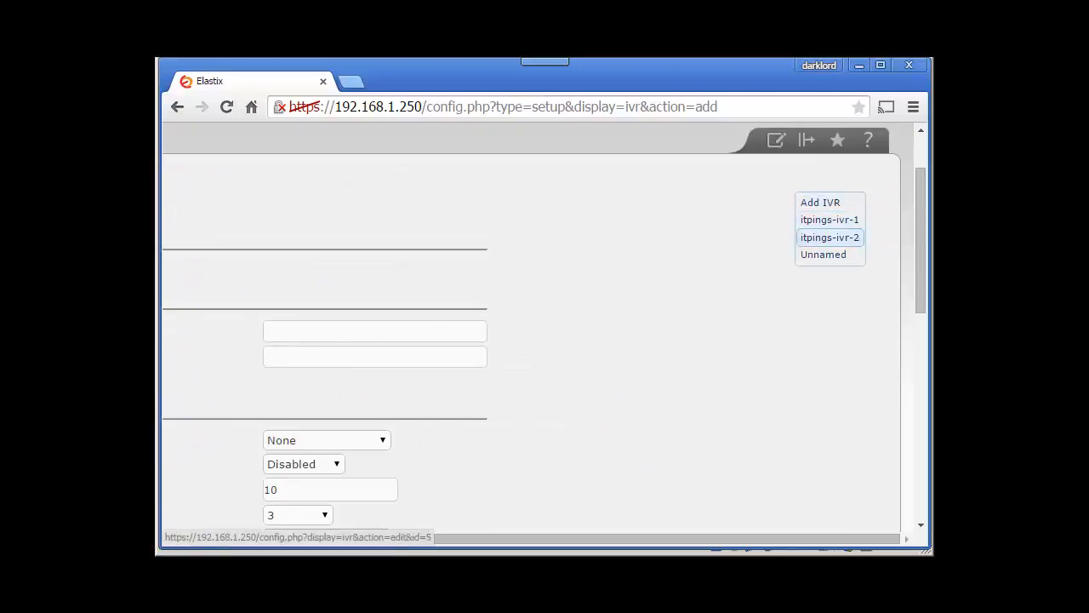
Step: Open IVR itpings-ivr-2 and review its name, description and entries for digits 1, 2 and 3
click(829, 238)
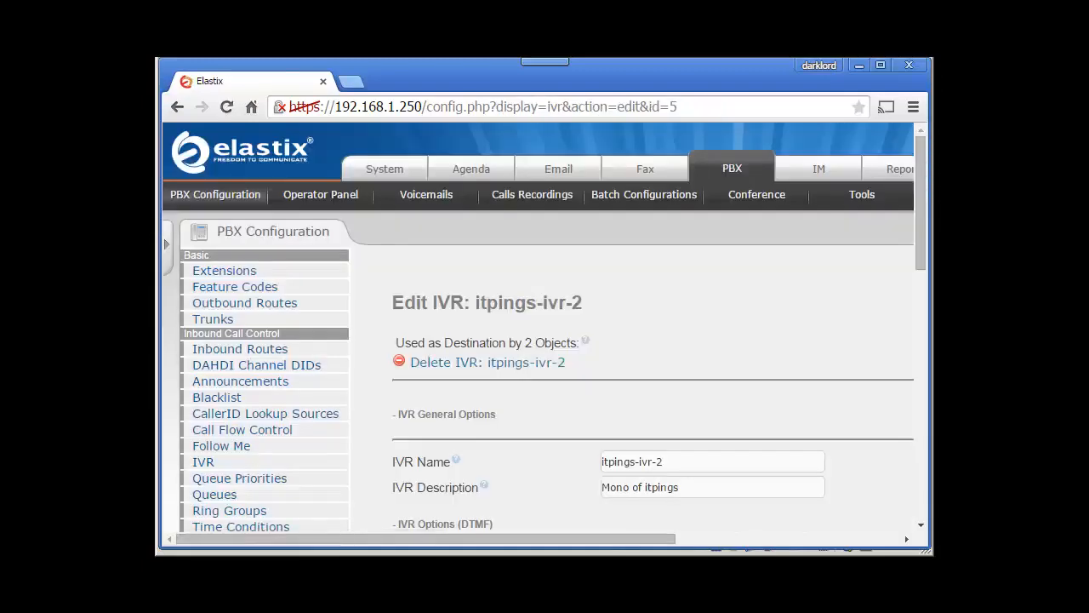
scroll(545, 327, down, 3)
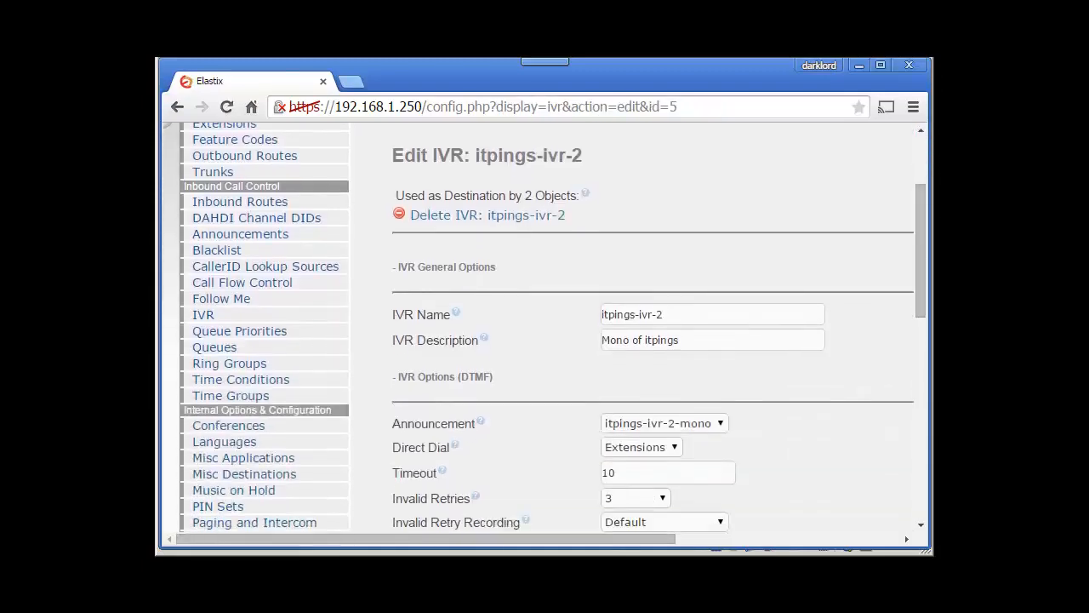
drag(663, 315, 601, 315)
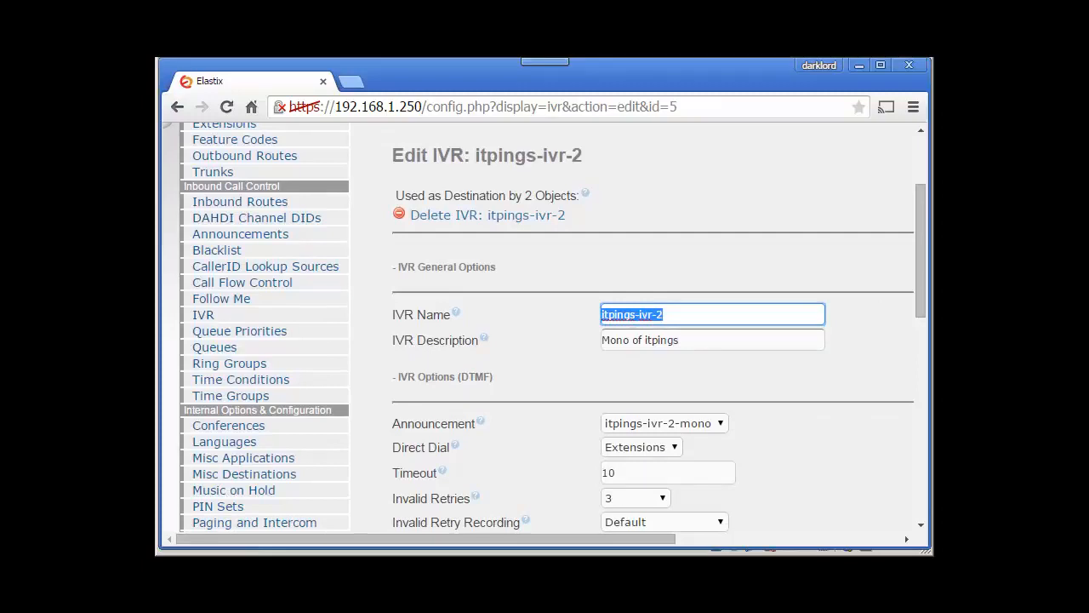
key(Tab)
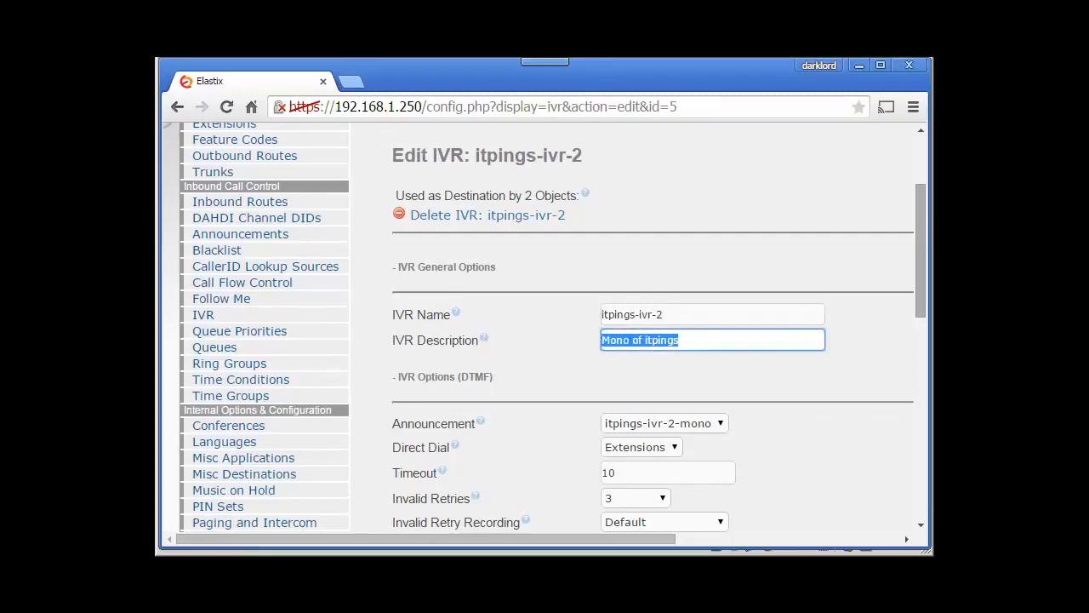
scroll(545, 329, down, 3)
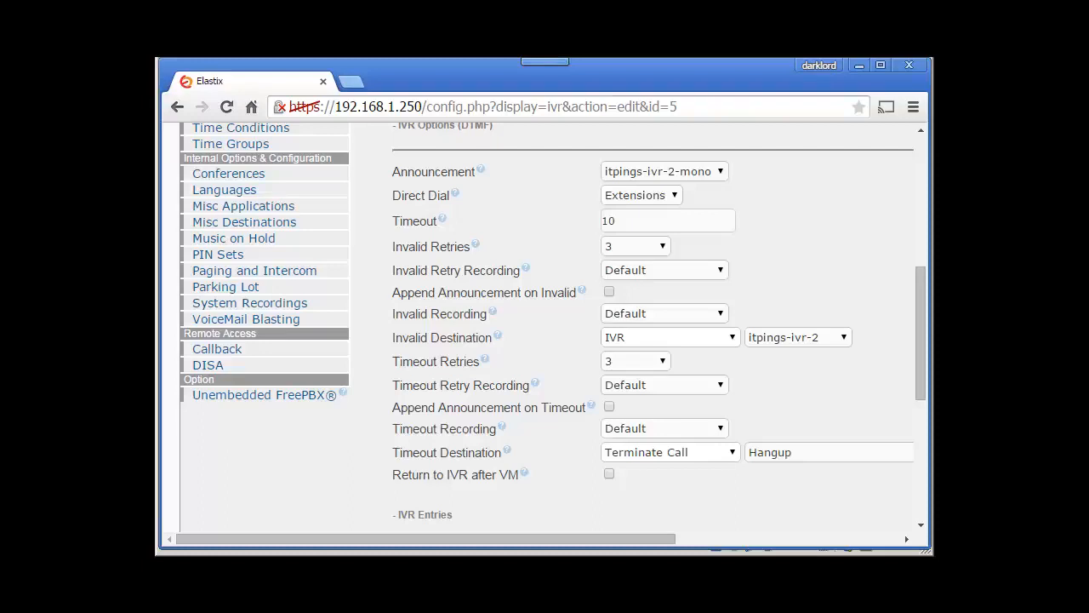
scroll(544, 332, down, 3)
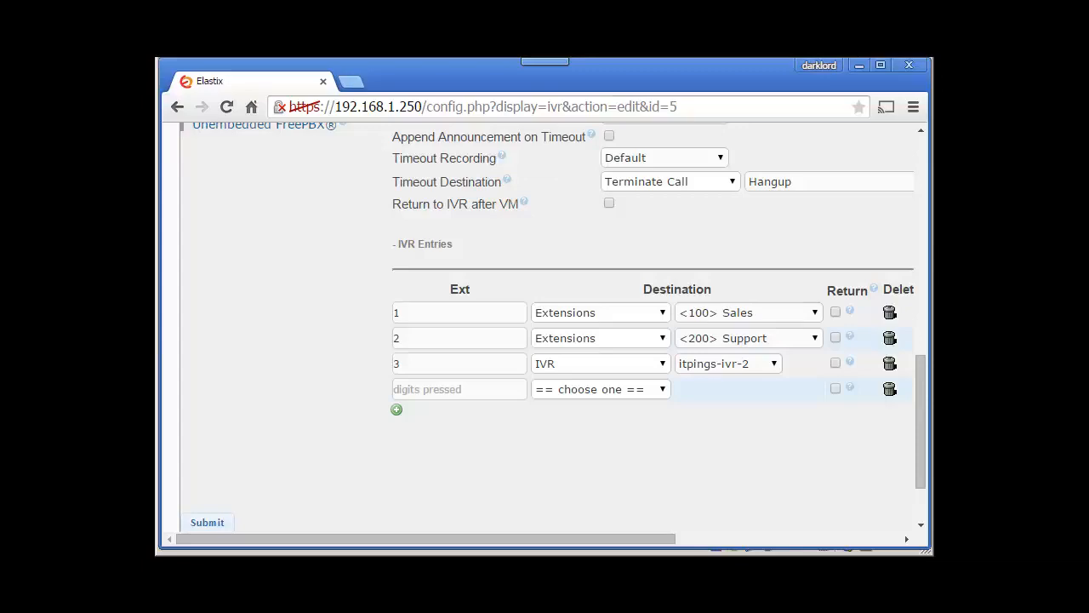
drag(921, 421, 920, 204)
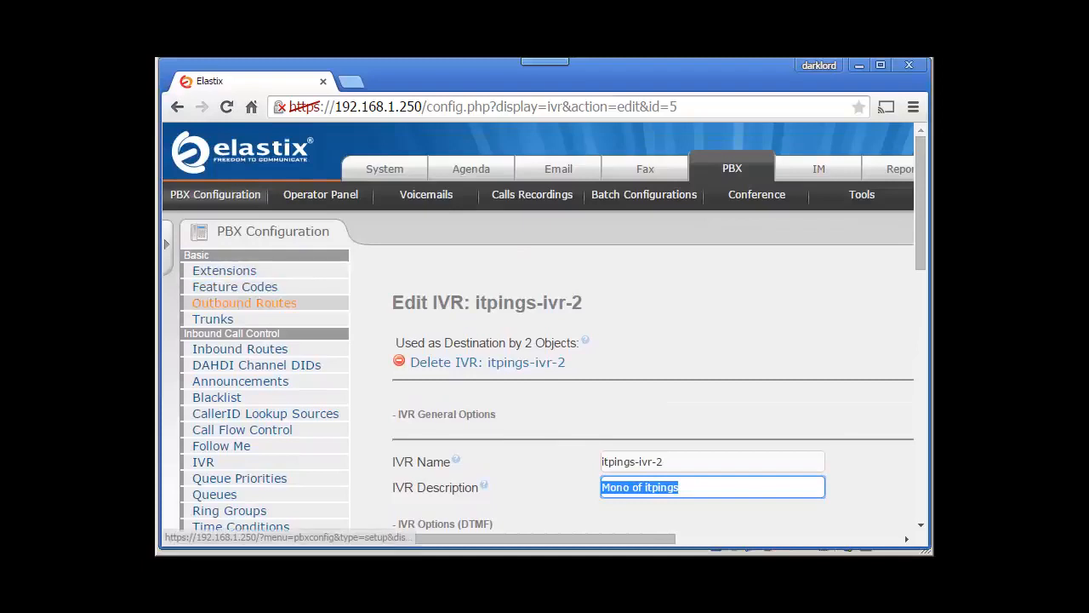
Step: Review the settings of Sales extension 100, then minimize Chrome to reach the VirtualBox machines
click(224, 270)
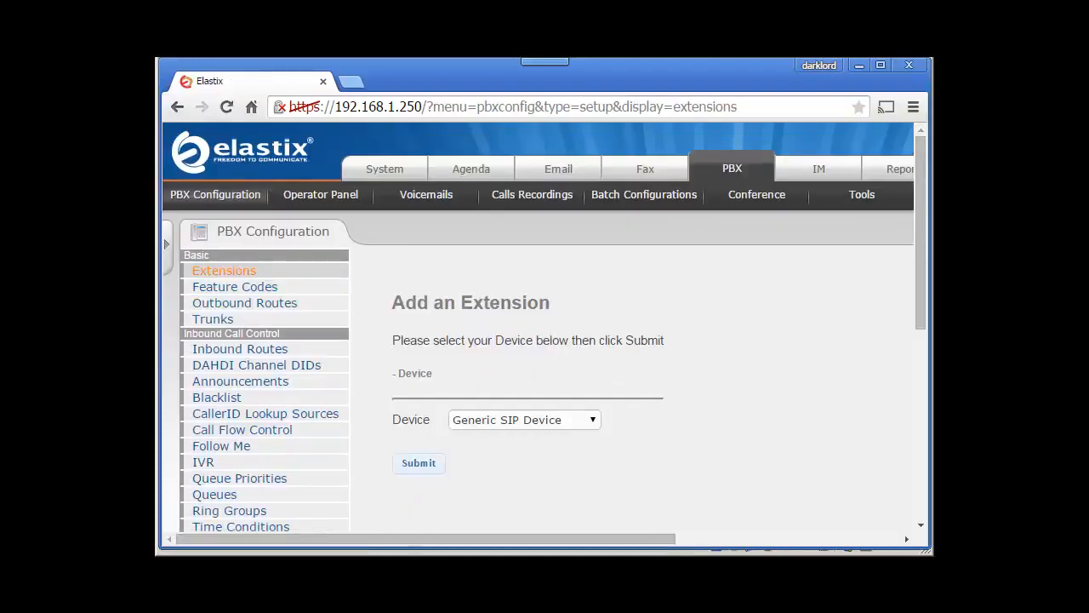
drag(451, 539, 677, 538)
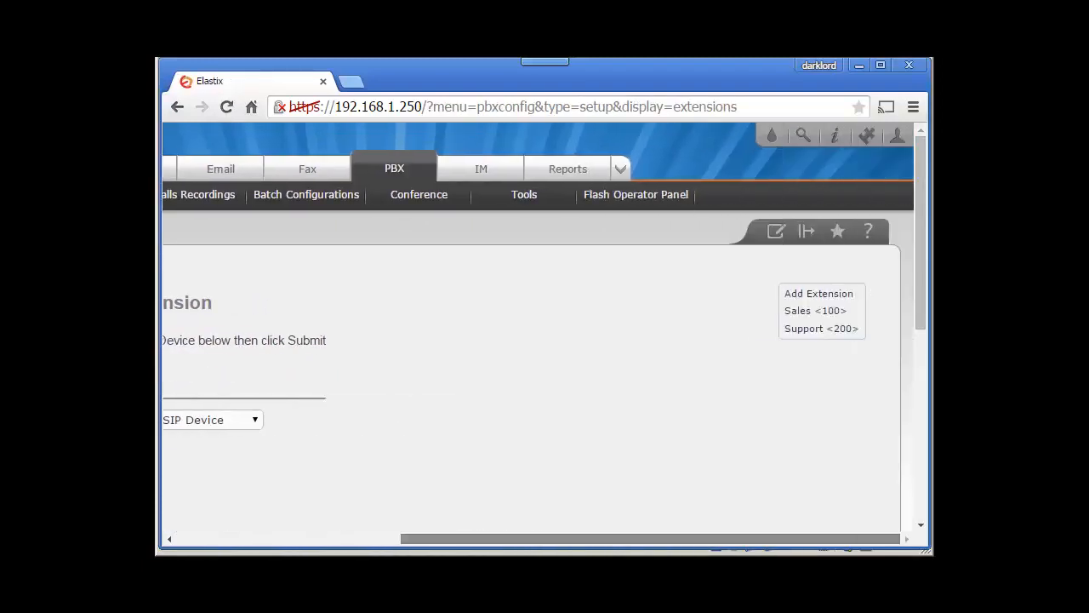
click(816, 312)
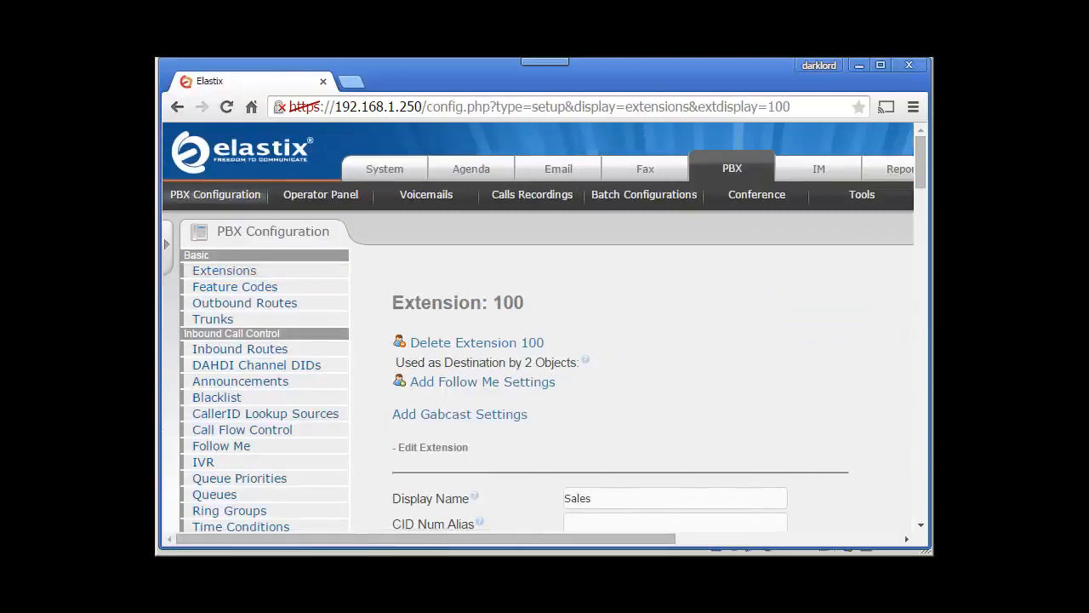
scroll(537, 329, down, 1)
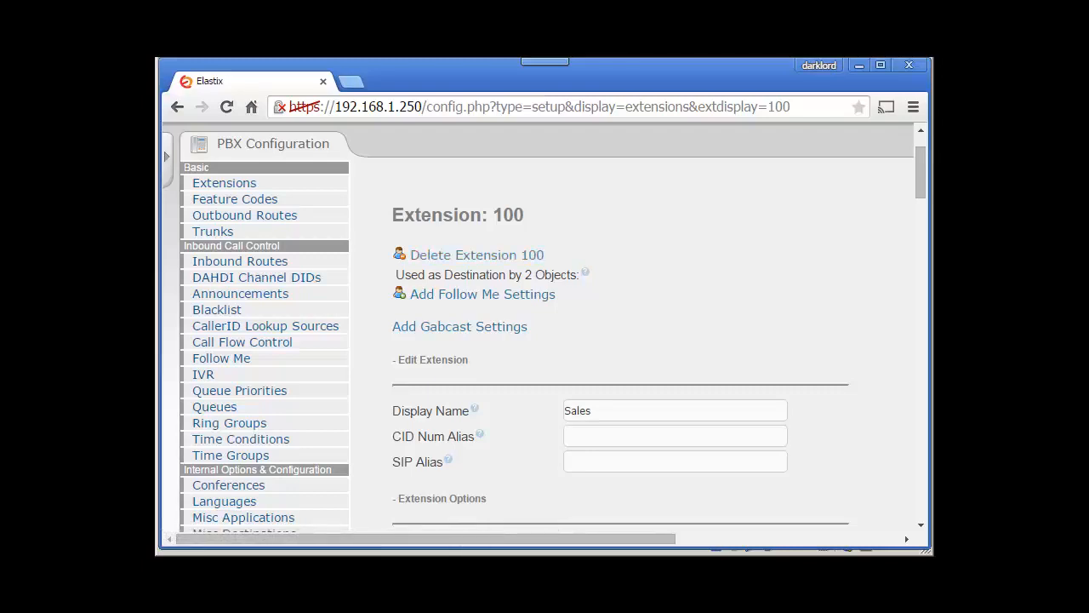
click(859, 65)
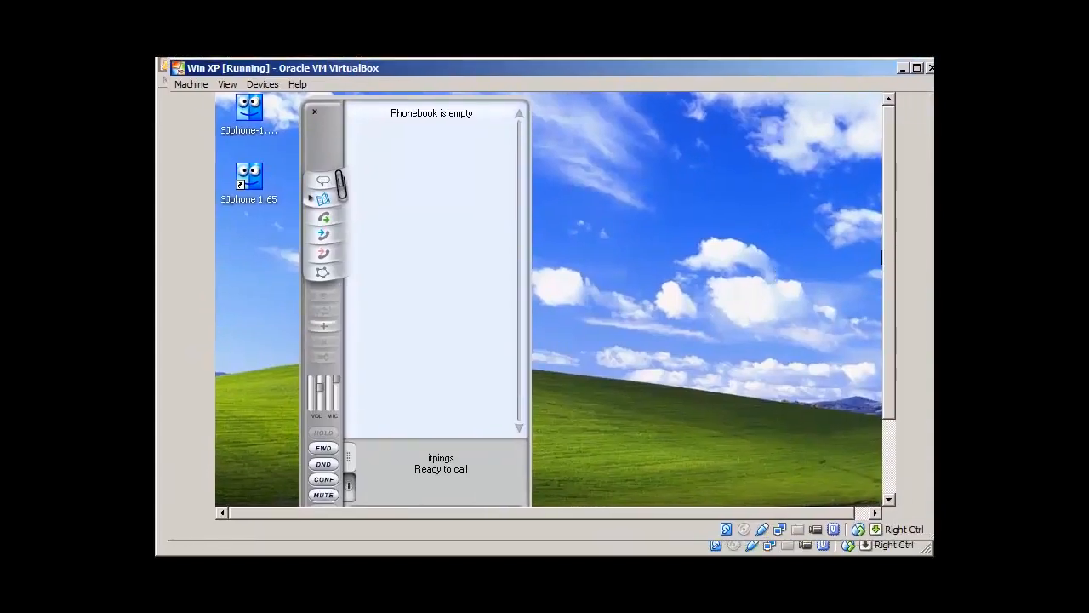
Step: Re-initialize SJphone's itpings service profile without changes, then bring Zoiper up beside it
drag(889, 253, 889, 314)
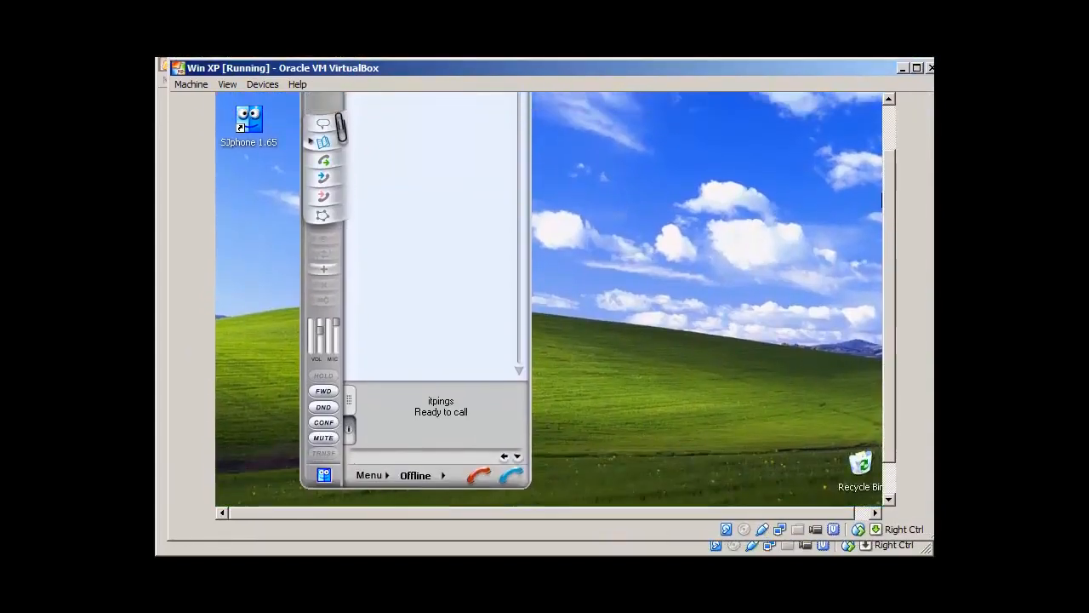
click(389, 478)
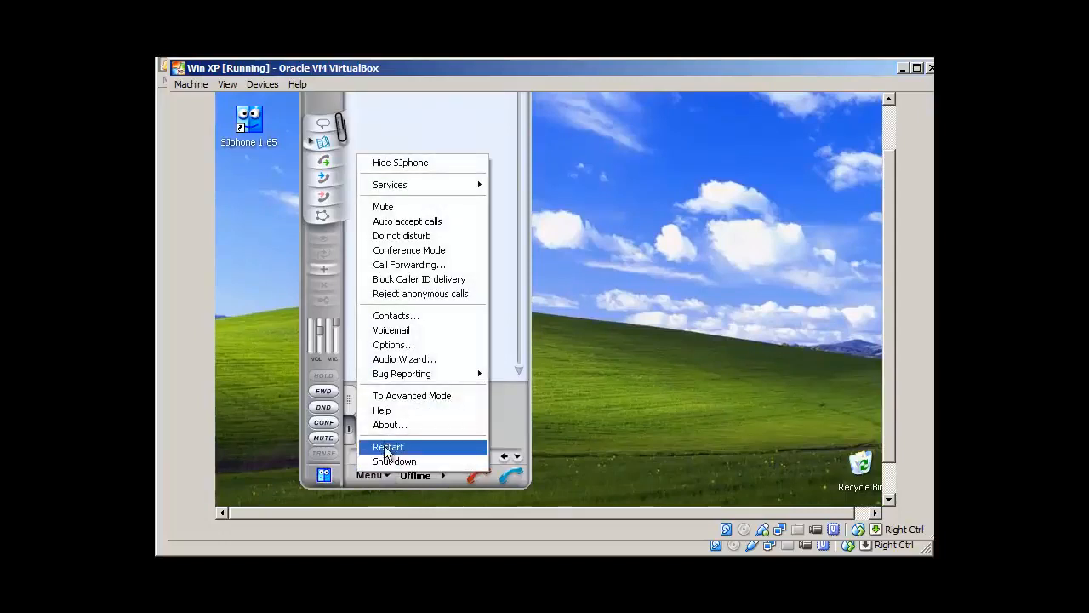
mouse_move(419, 187)
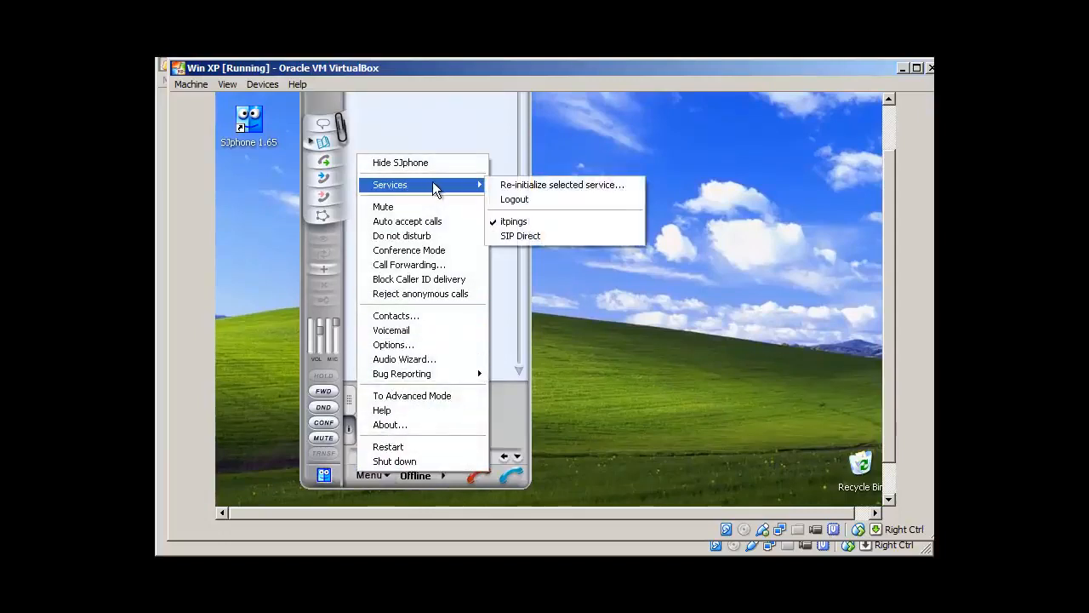
click(513, 187)
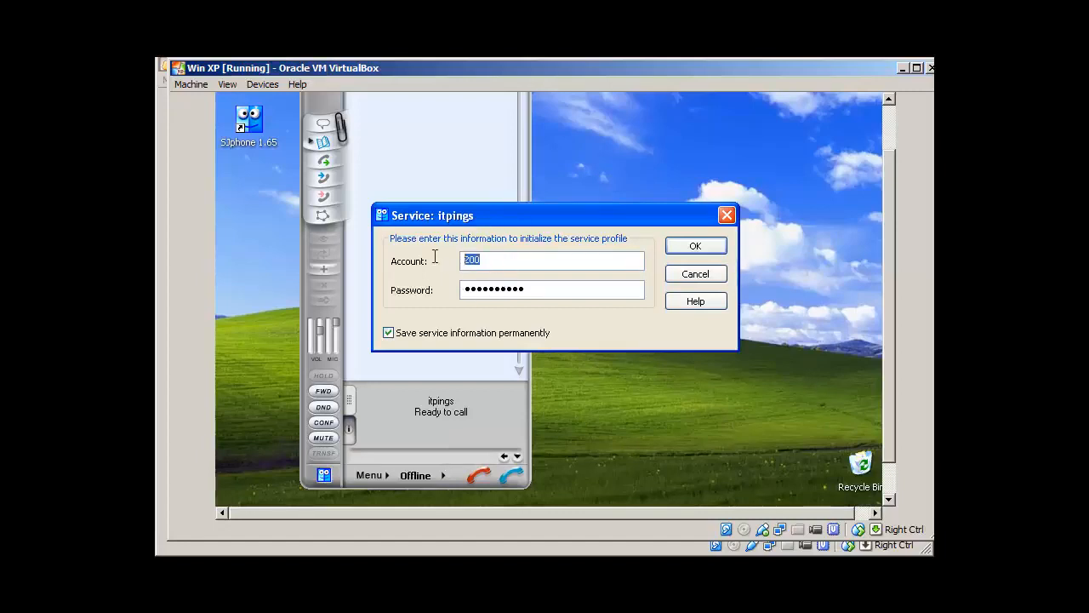
click(695, 276)
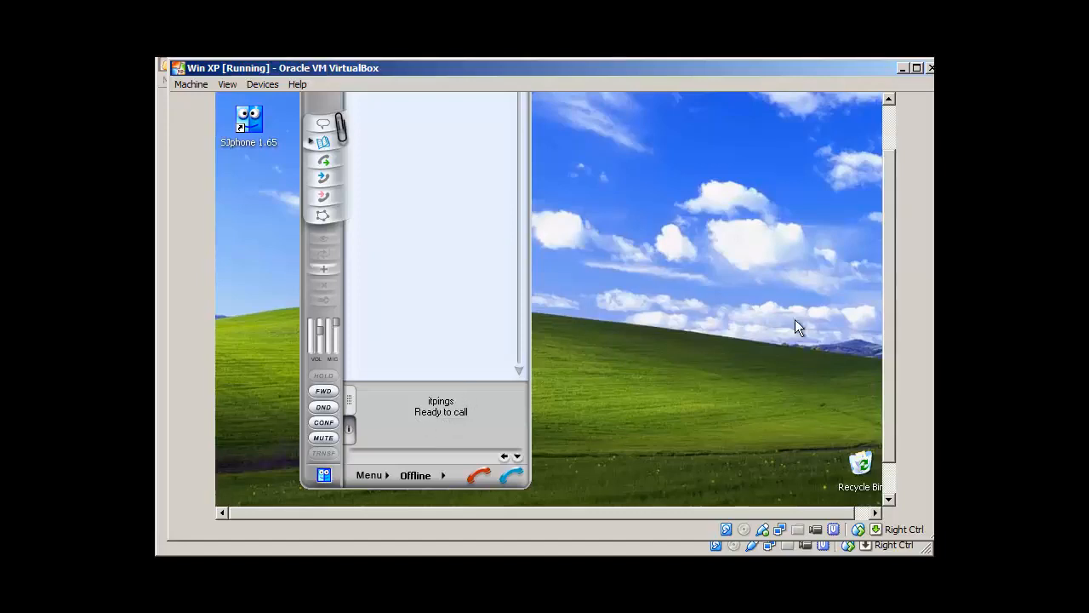
drag(889, 333, 889, 303)
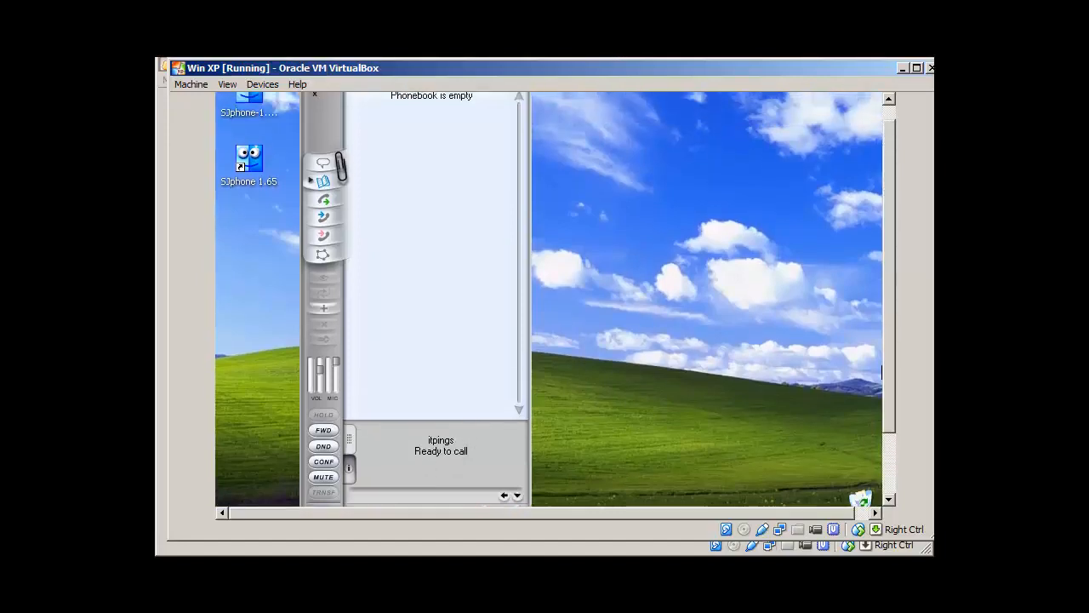
key(alt+Tab)
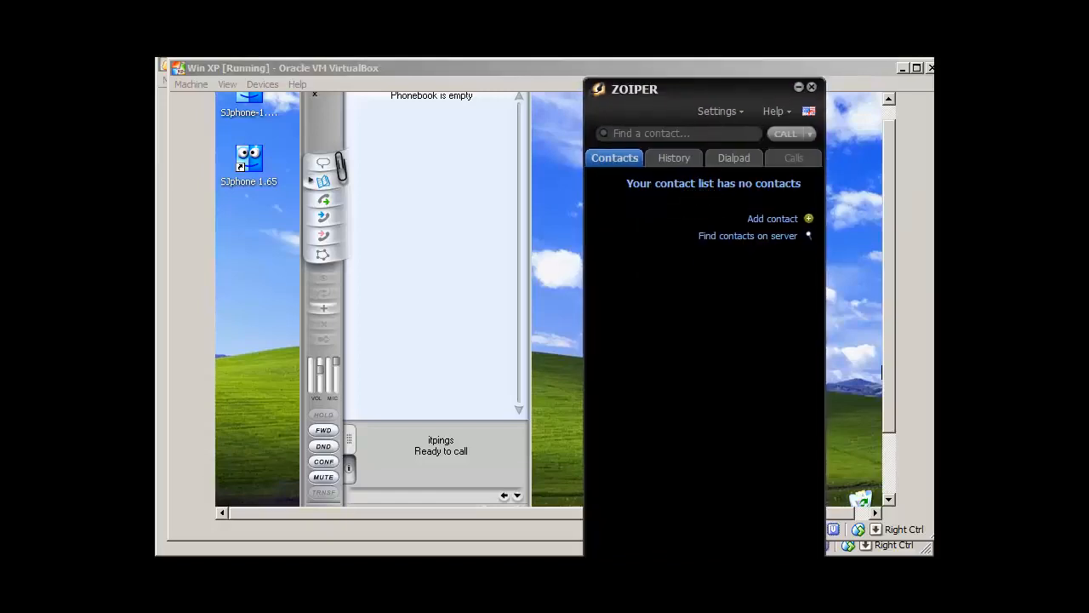
Step: Resize the Zoiper window and confirm in Preferences that SIP account 100 is registered to 192.168.1.250
mouse_move(727, 87)
mouse_down()
mouse_move(727, 116)
mouse_move(721, 80)
mouse_up()
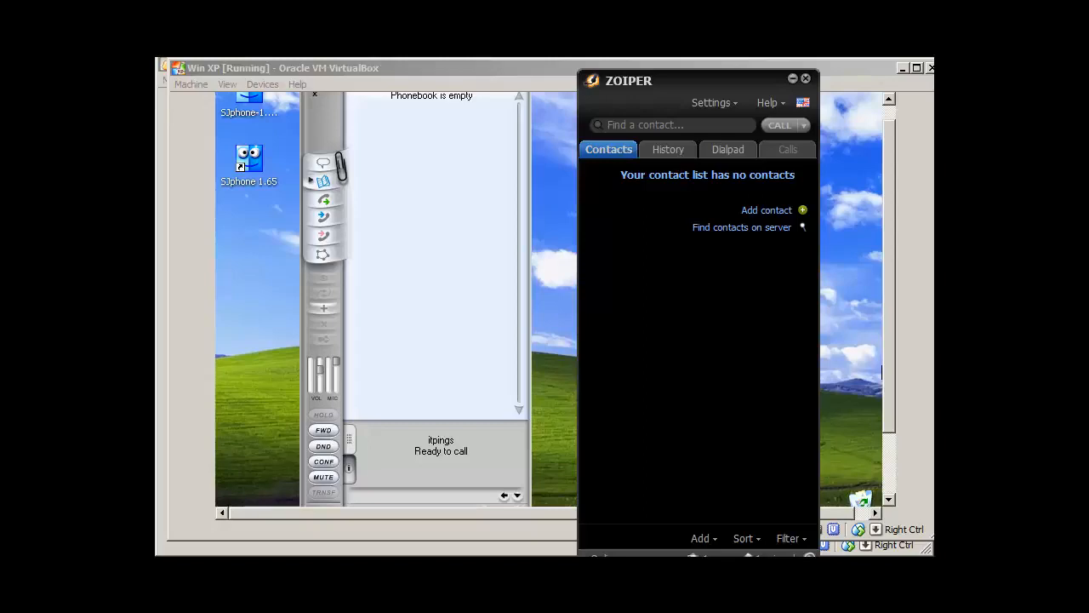
drag(720, 70, 711, 102)
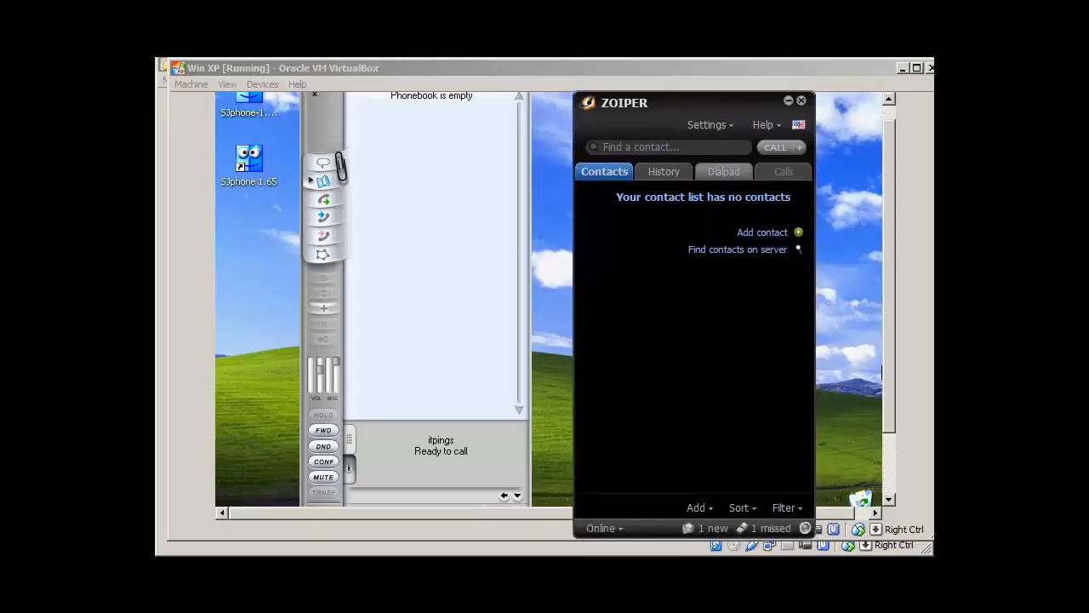
drag(714, 537, 714, 507)
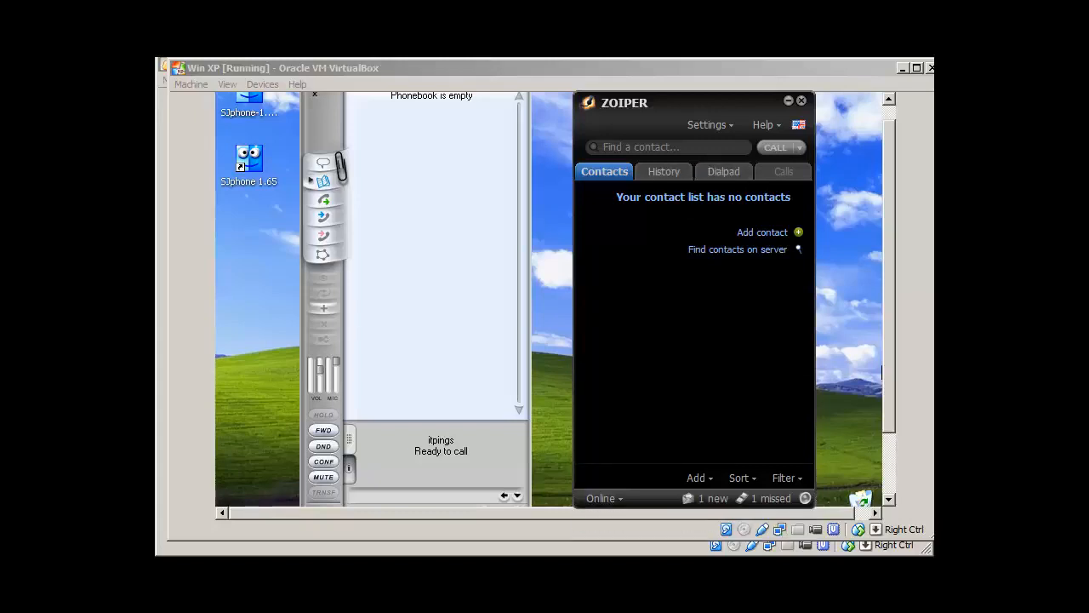
click(708, 125)
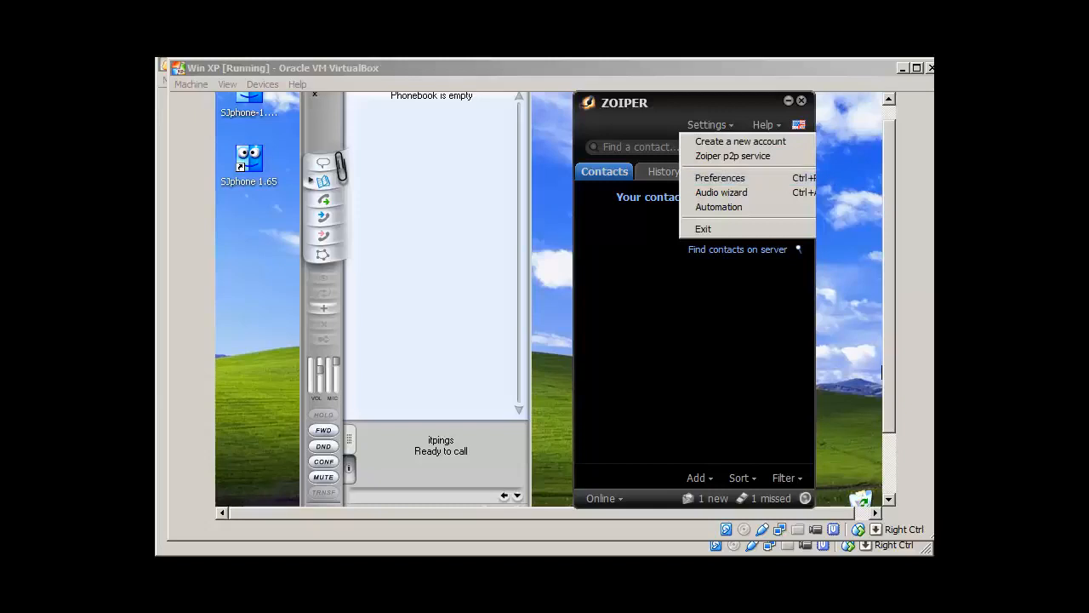
click(720, 178)
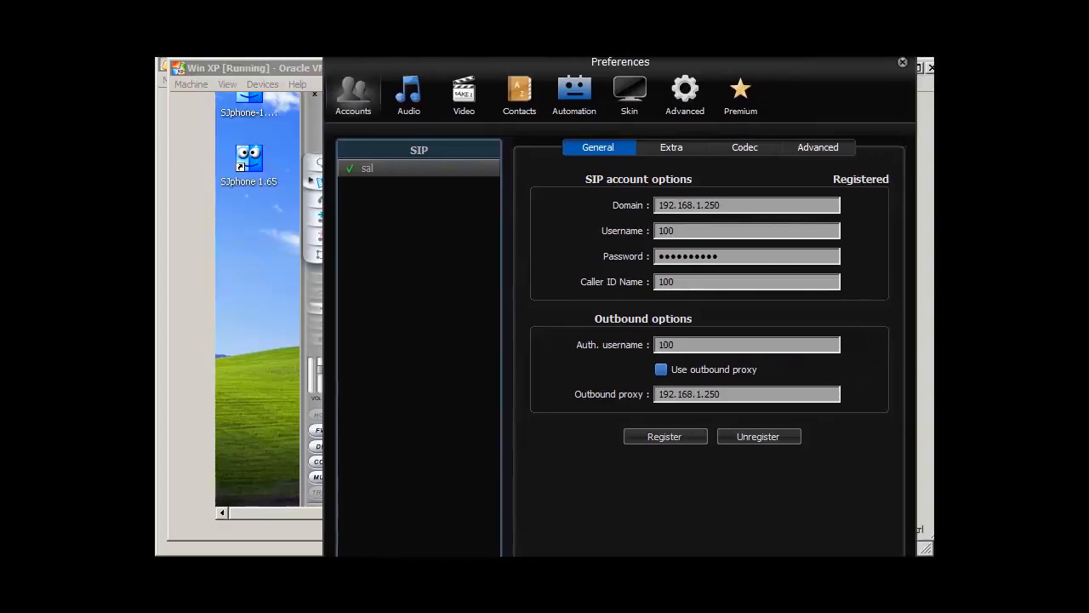
double_click(666, 230)
click(903, 62)
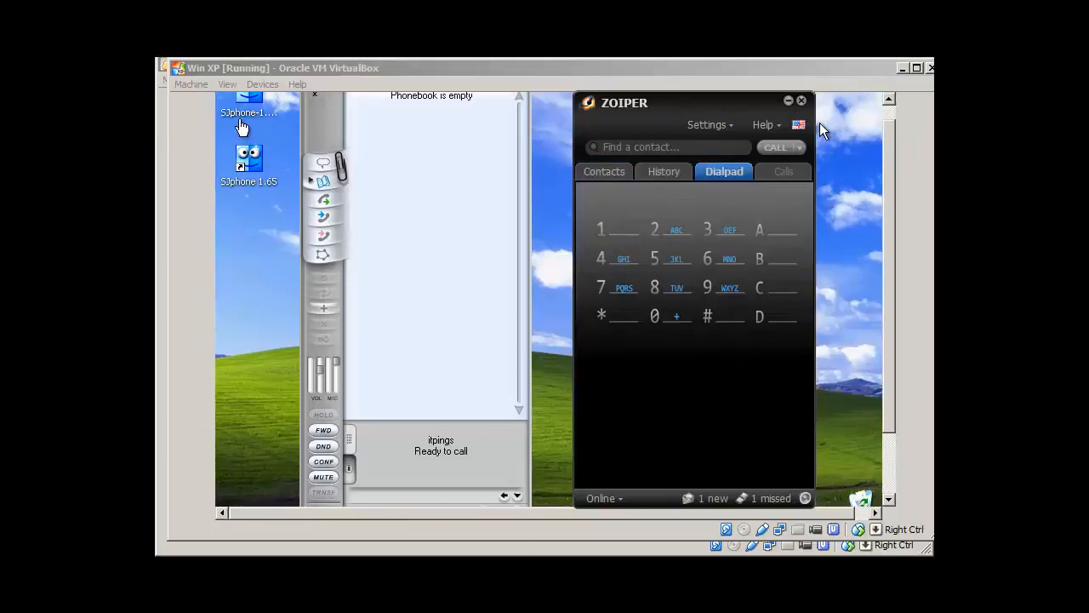
Step: Enter 7777 on Zoiper's dialpad, minimize Zoiper and switch back to Chrome
drag(703, 108, 735, 111)
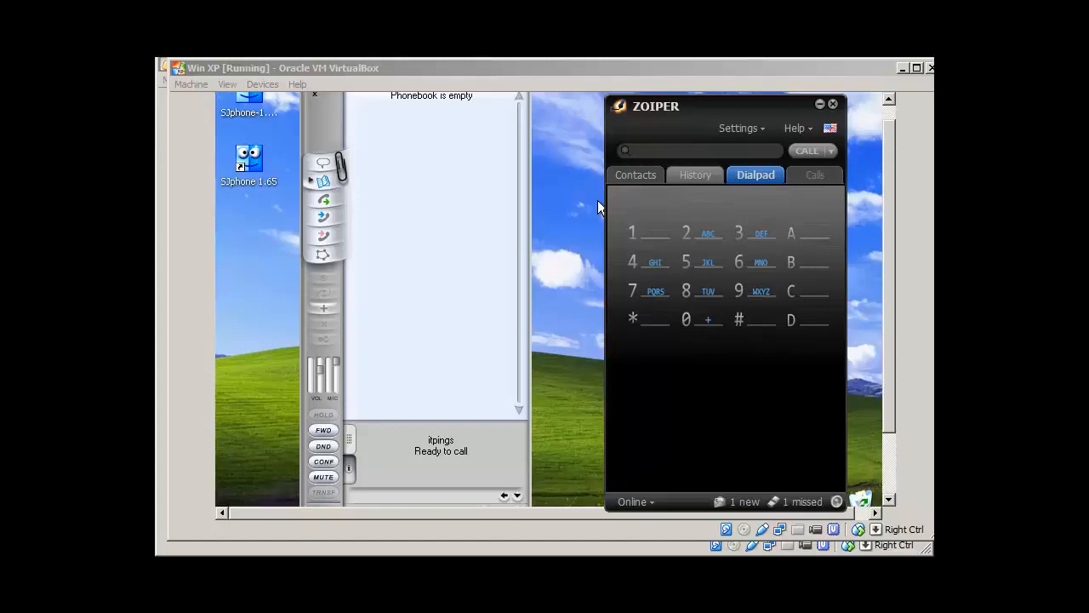
text(7777)
click(819, 104)
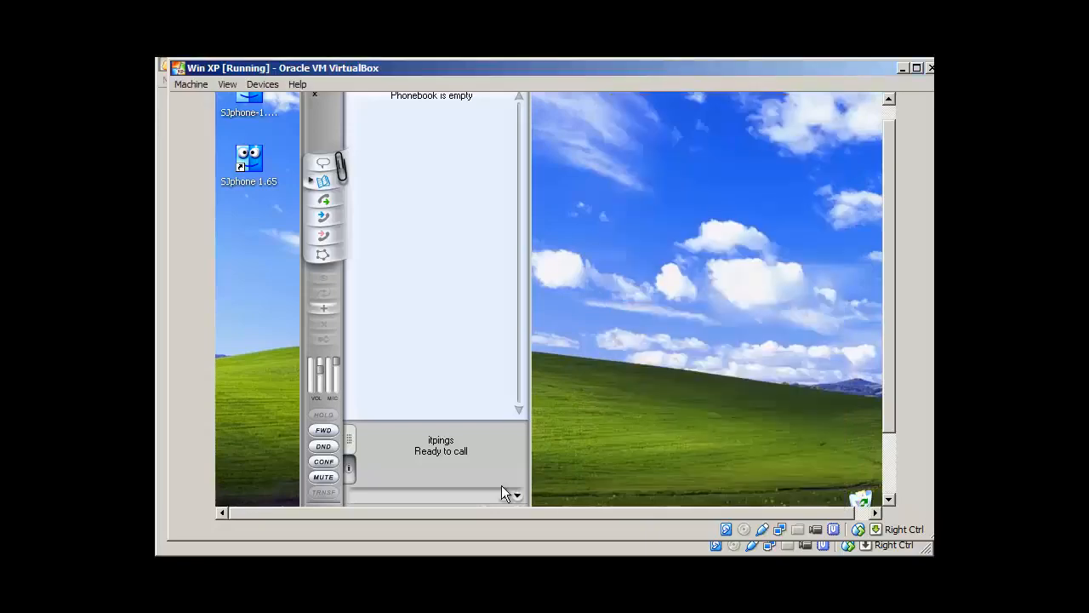
key(alt+Tab)
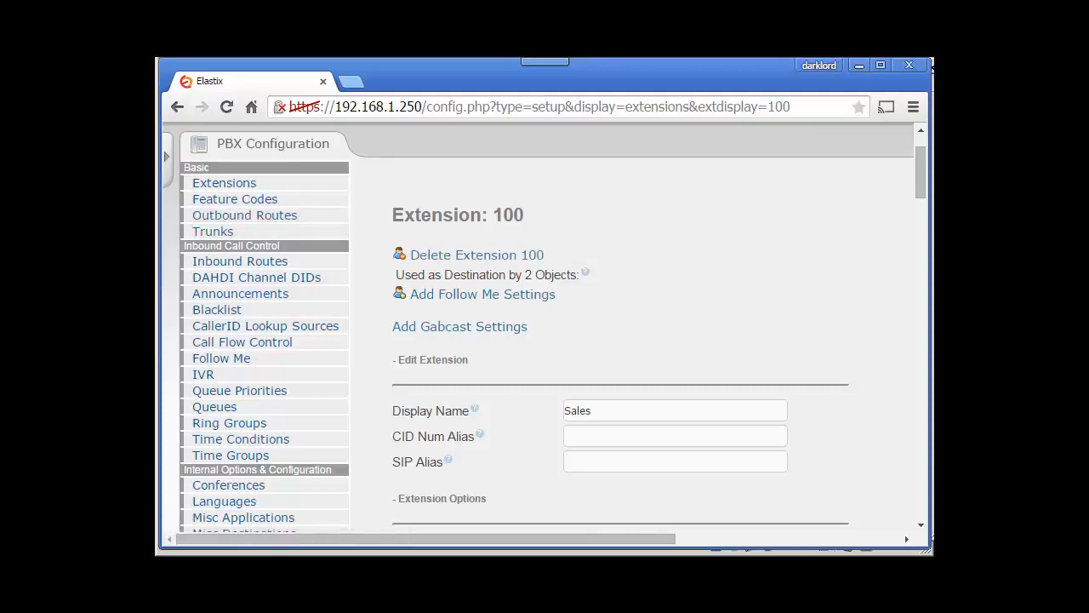
Step: Go to Inbound Routes in the PBX Configuration sidebar to get the Add Incoming Route form
scroll(255, 268, up, 1)
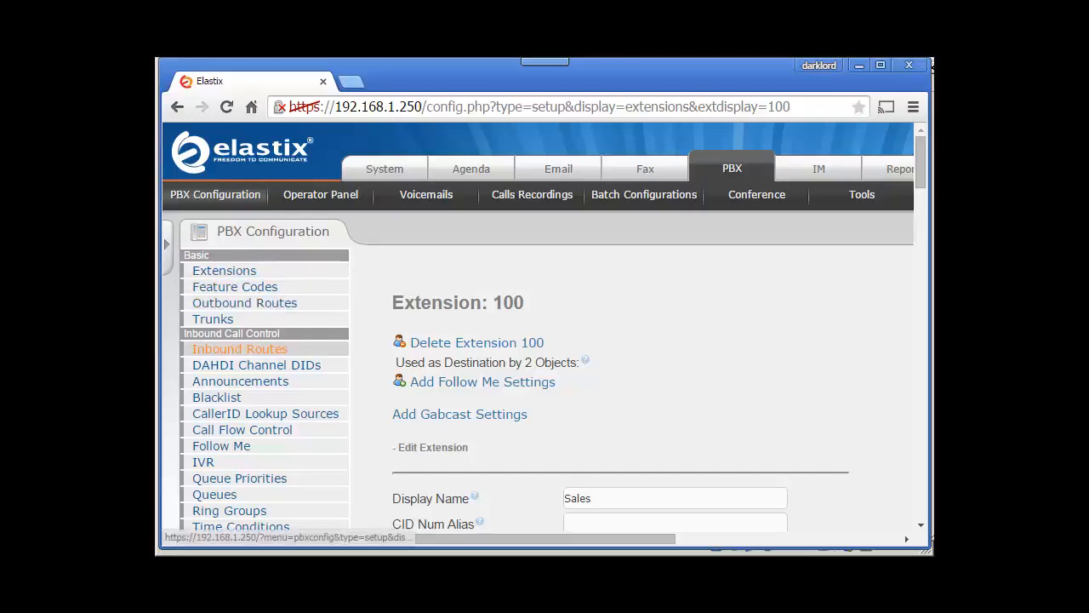
click(240, 348)
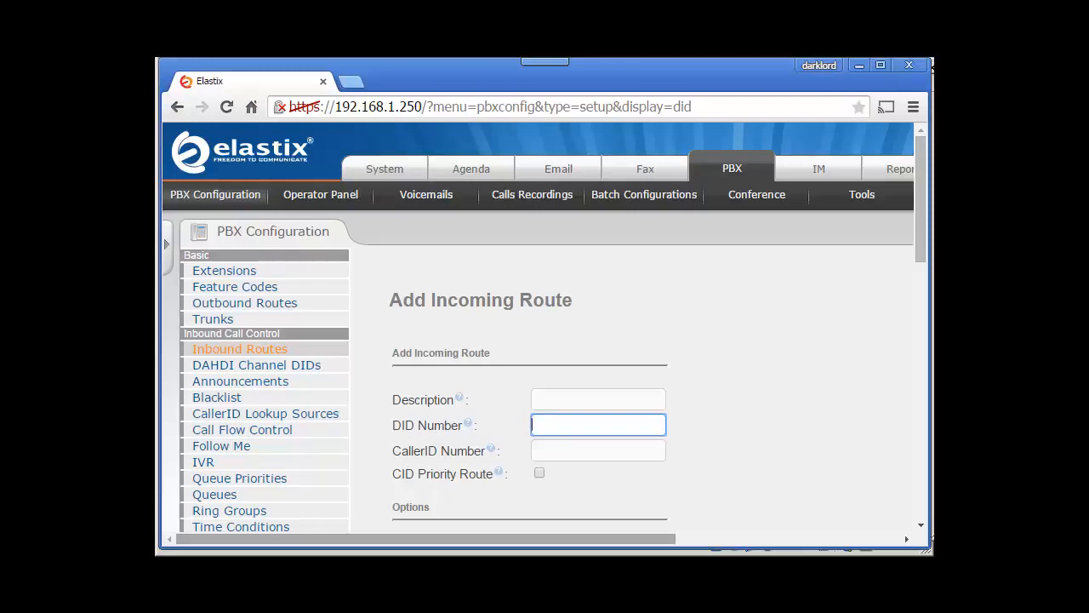
Step: Enter 'any incoming call' as the incoming route's description
drag(587, 538, 813, 538)
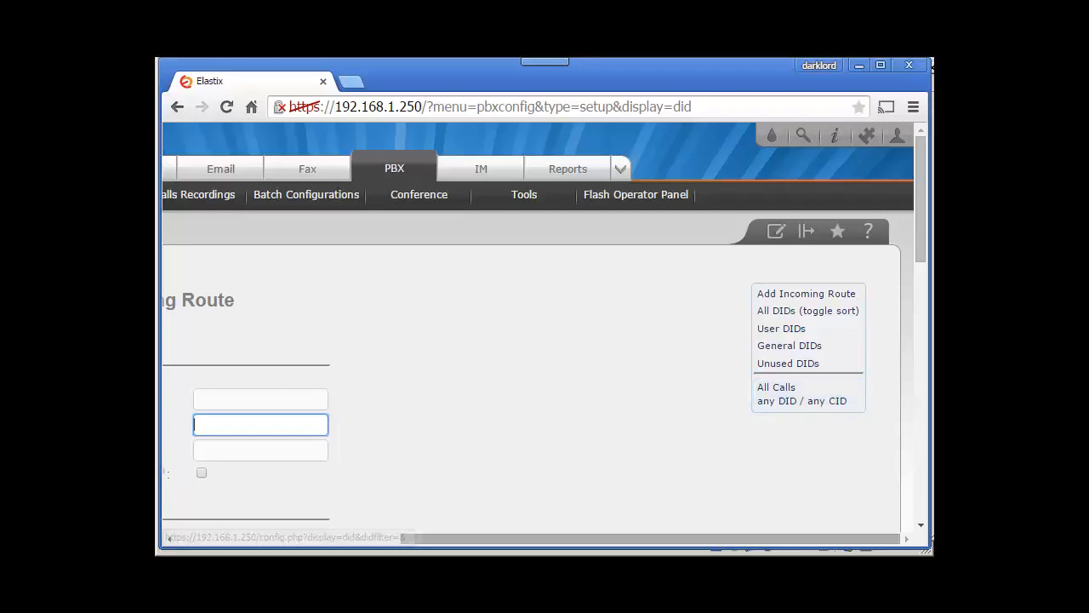
drag(800, 539, 617, 539)
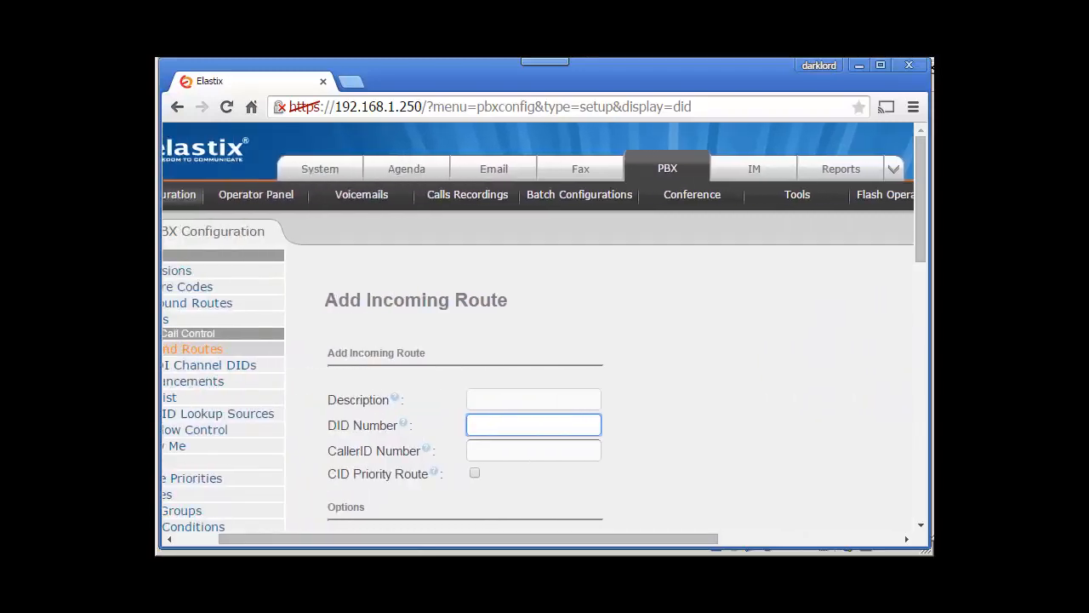
click(533, 400)
text(an)
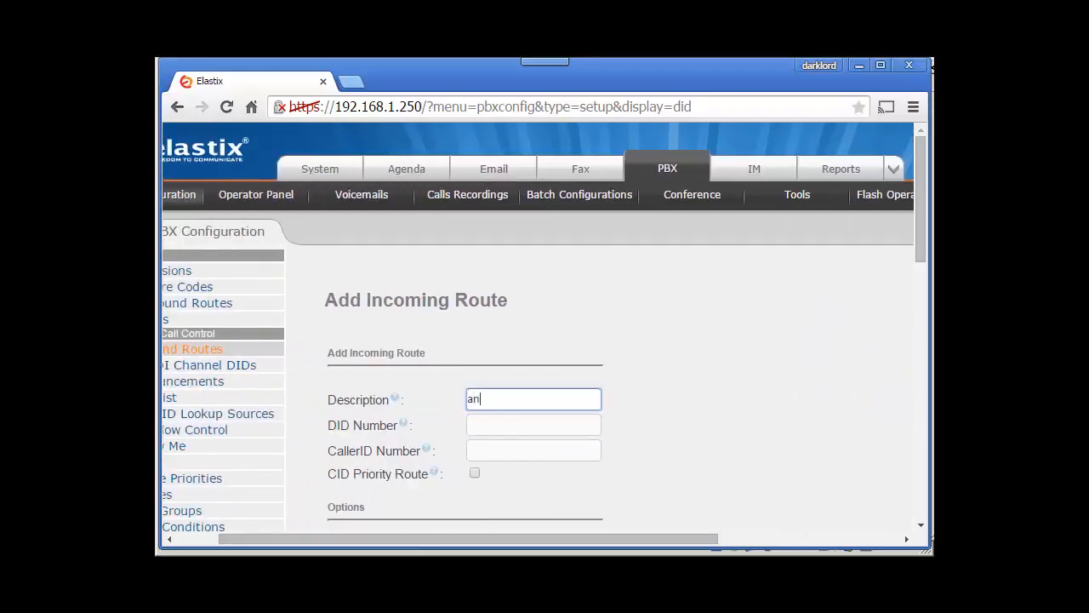
text(y call)
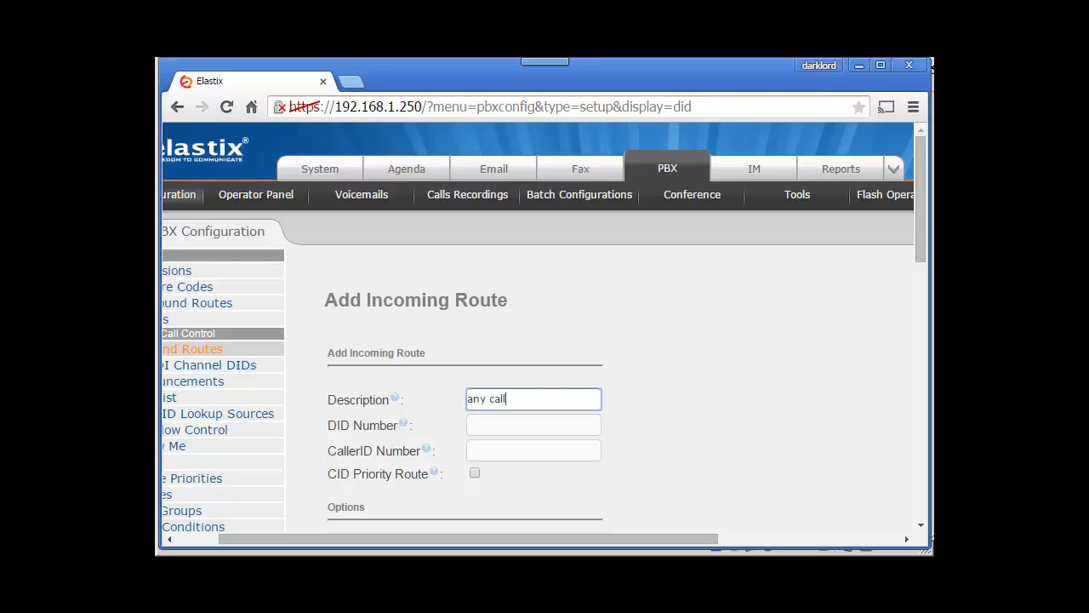
key(BackSpace)
key(BackSpace)
key(BackSpace)
key(BackSpace)
key(BackSpace)
text(incoming call)
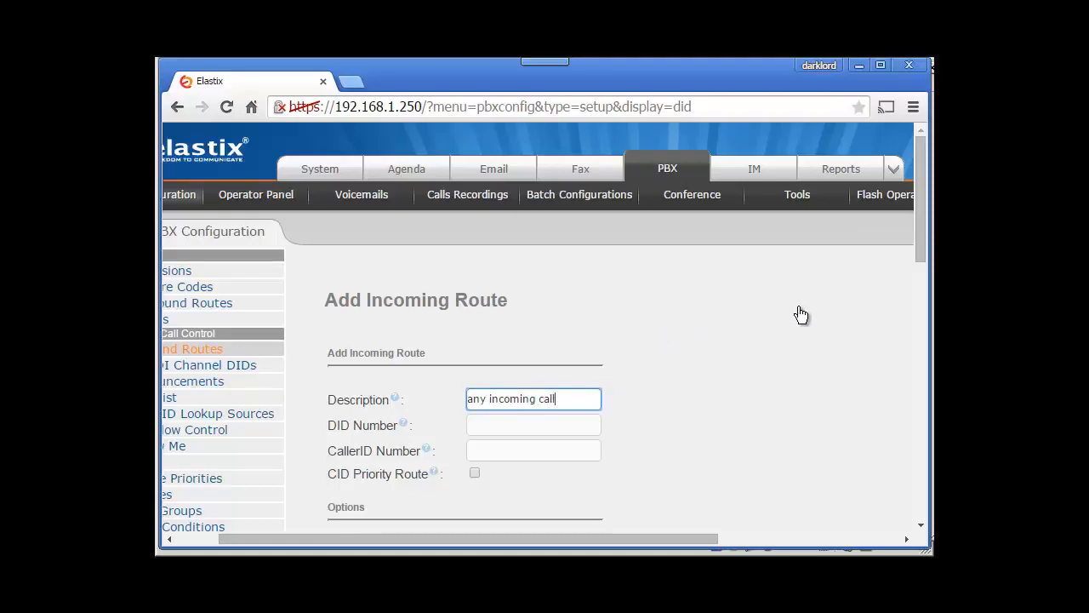
click(748, 316)
Step: Leave the DID Number field blank so the route matches any DID
scroll(460, 332, down, 2)
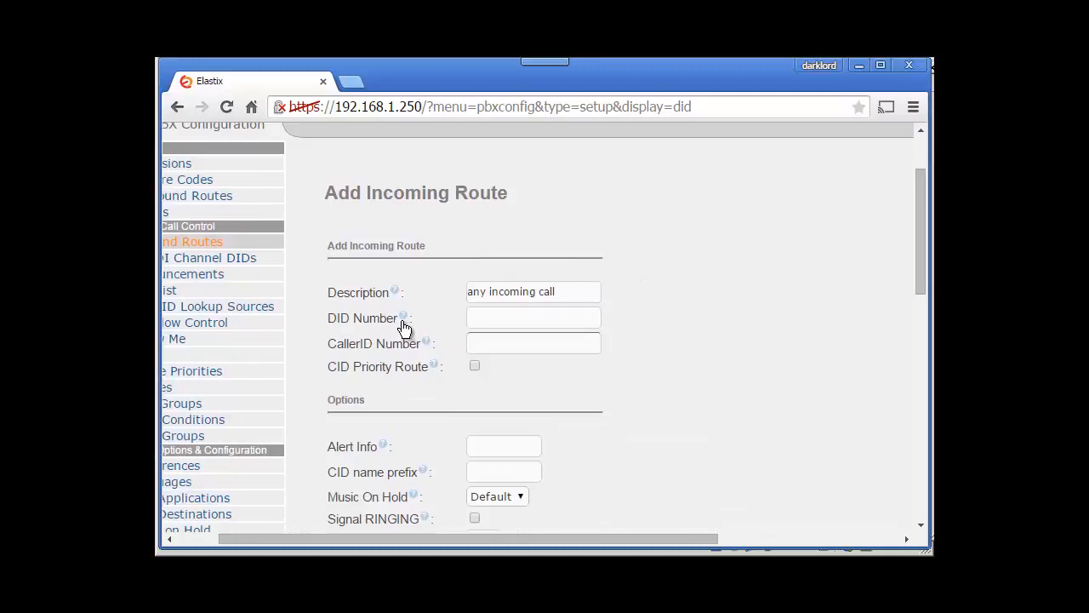
click(404, 327)
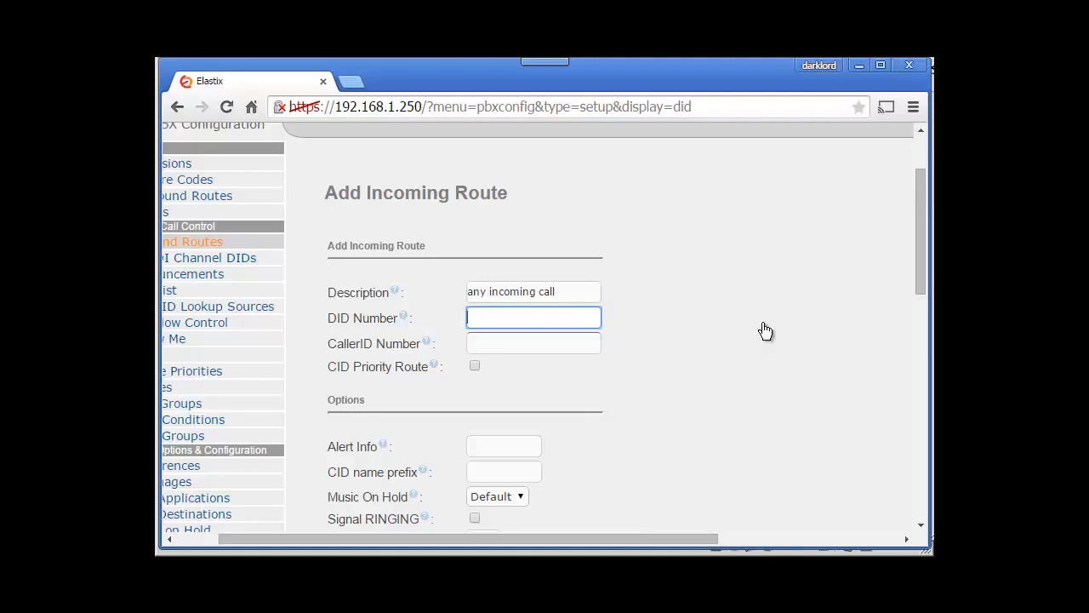
text(77777777)
key(BackSpace)
key(BackSpace)
key(BackSpace)
key(BackSpace)
key(BackSpace)
key(BackSpace)
key(BackSpace)
key(BackSpace)
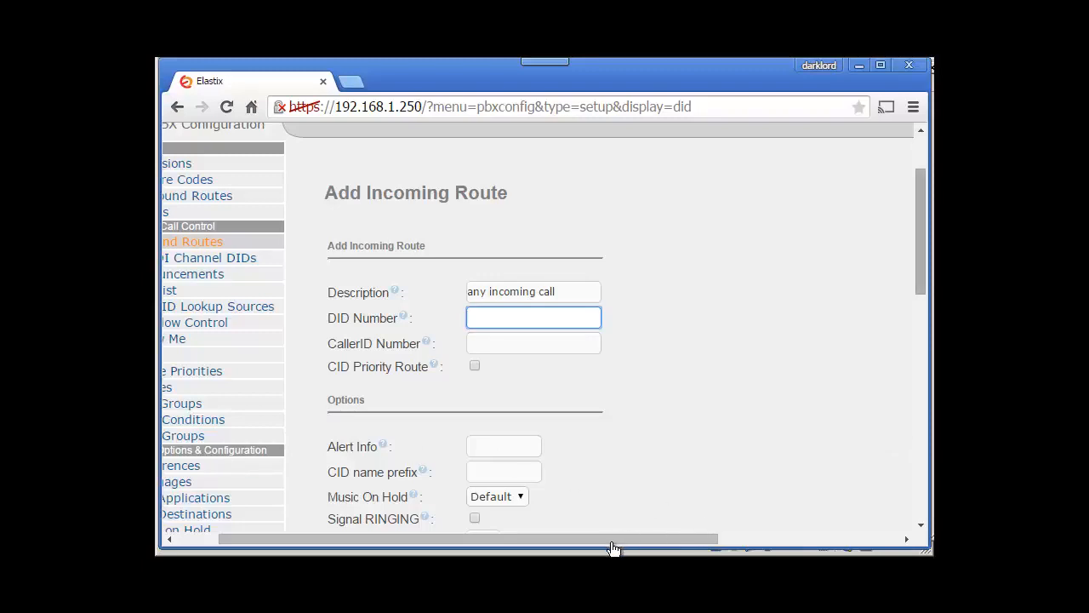
Step: Set the route's destination type to IVR and choose itpings-ivr-2 as the target IVR
scroll(613, 544, down, 10)
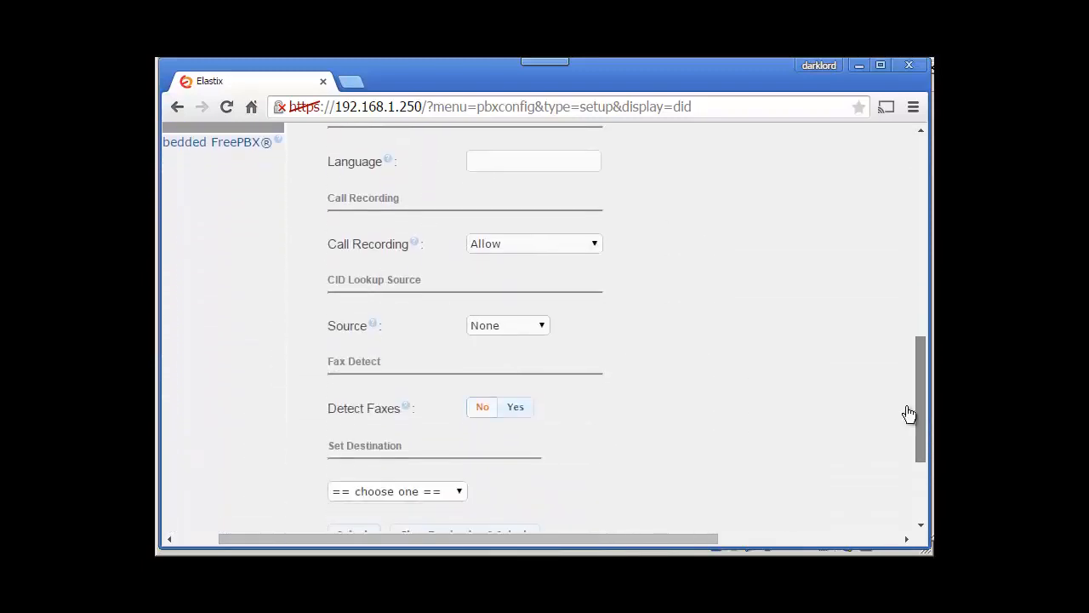
scroll(723, 502, down, 3)
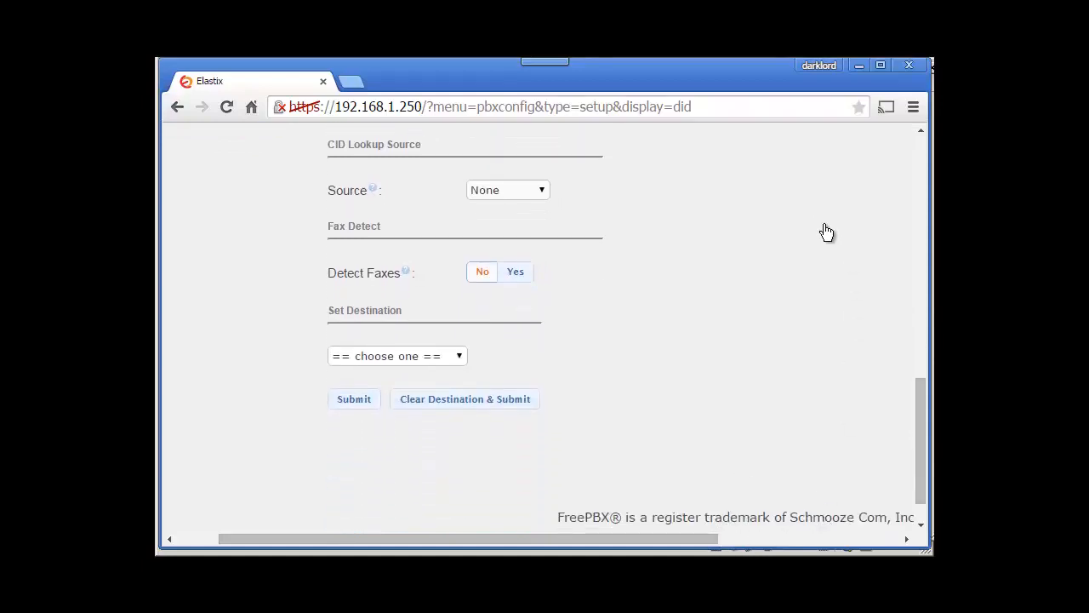
click(398, 356)
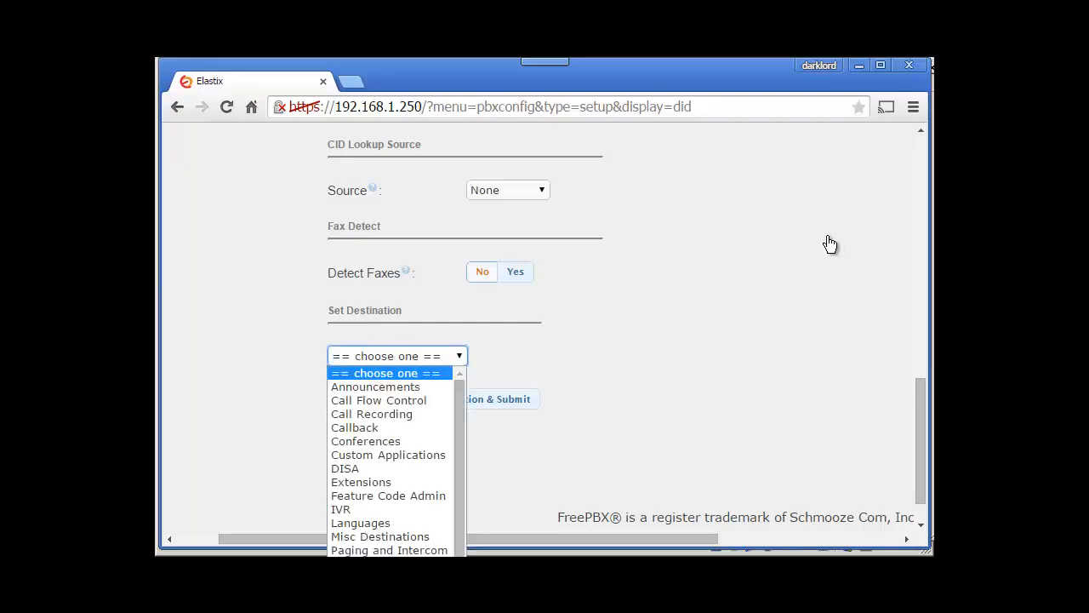
key(Down)
key(Down)
key(Down)
key(Down)
key(Down)
key(Down)
key(Down)
key(Down)
key(Down)
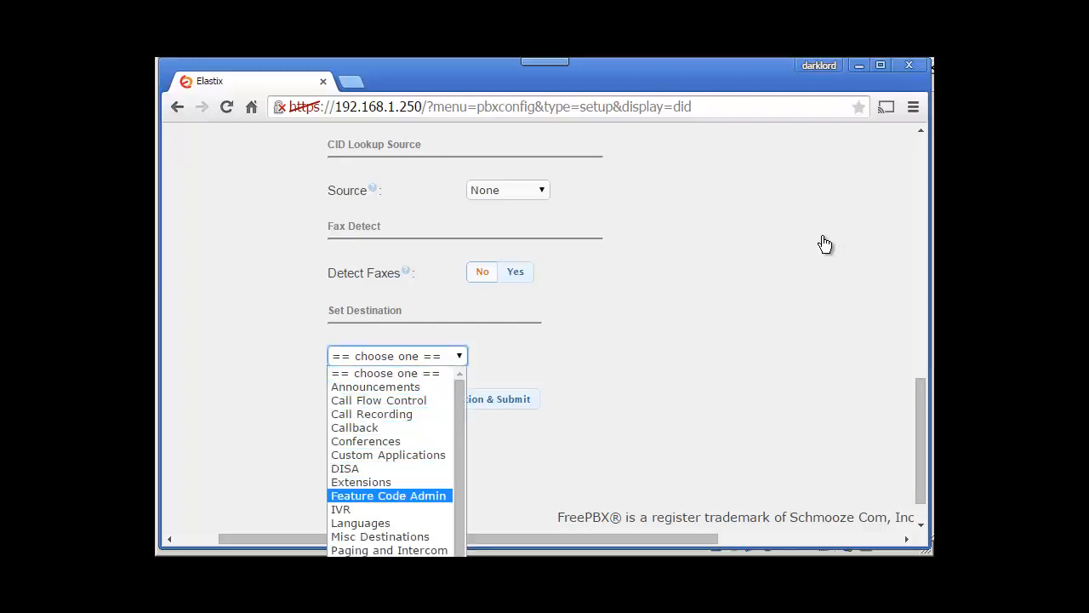
key(Down)
key(Return)
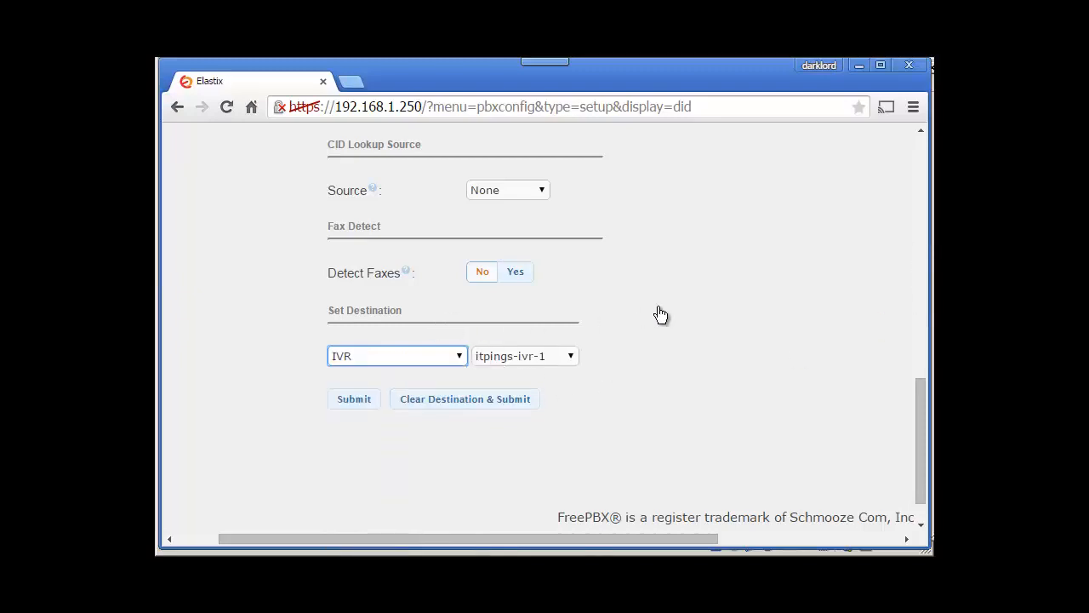
key(Tab)
key(alt+Down)
key(Down)
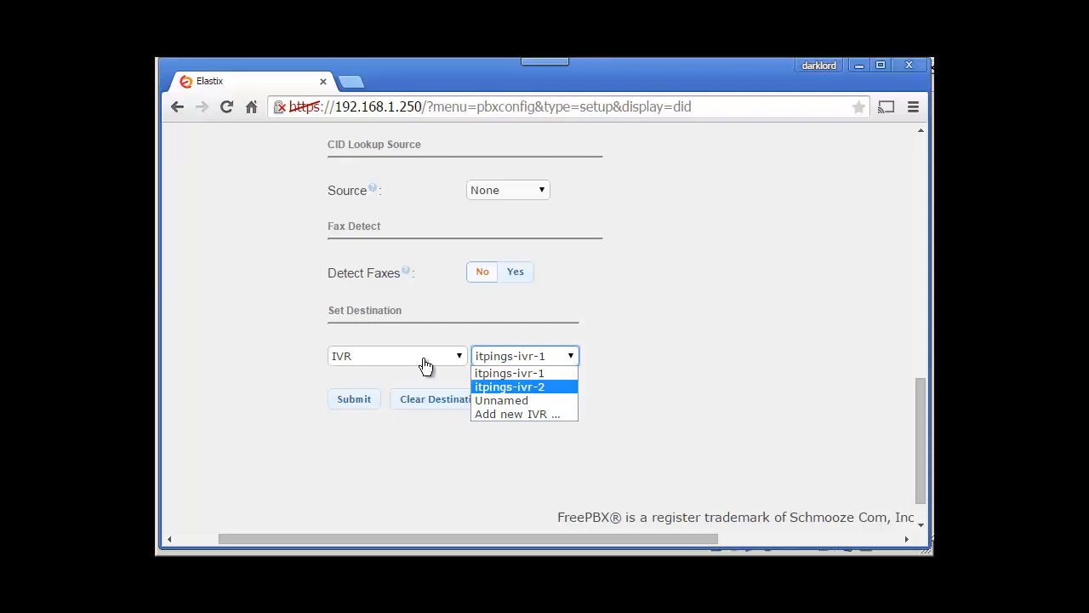
key(Return)
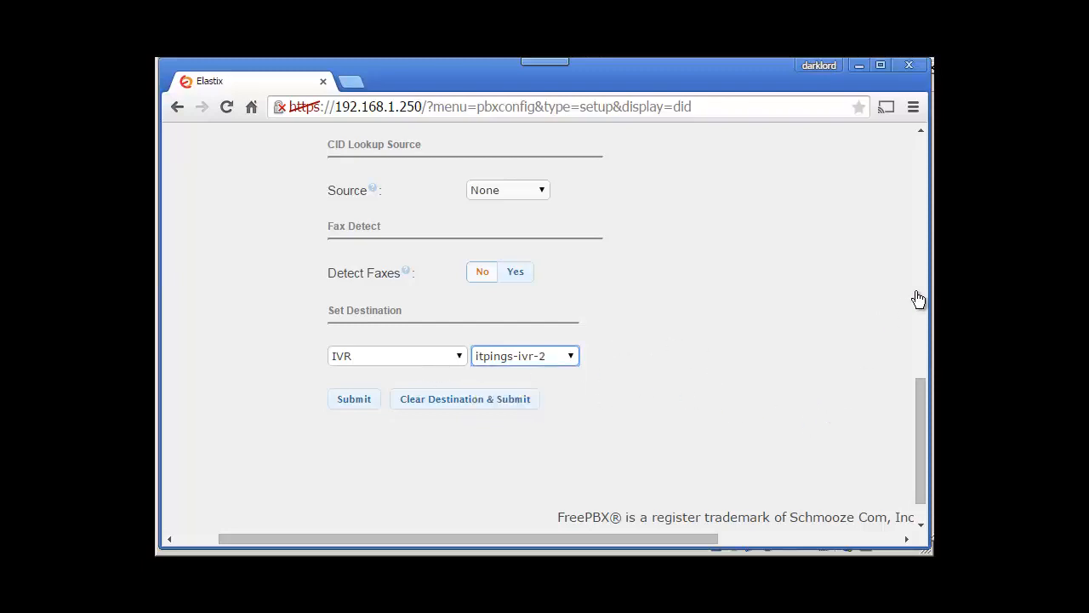
drag(920, 388, 786, 257)
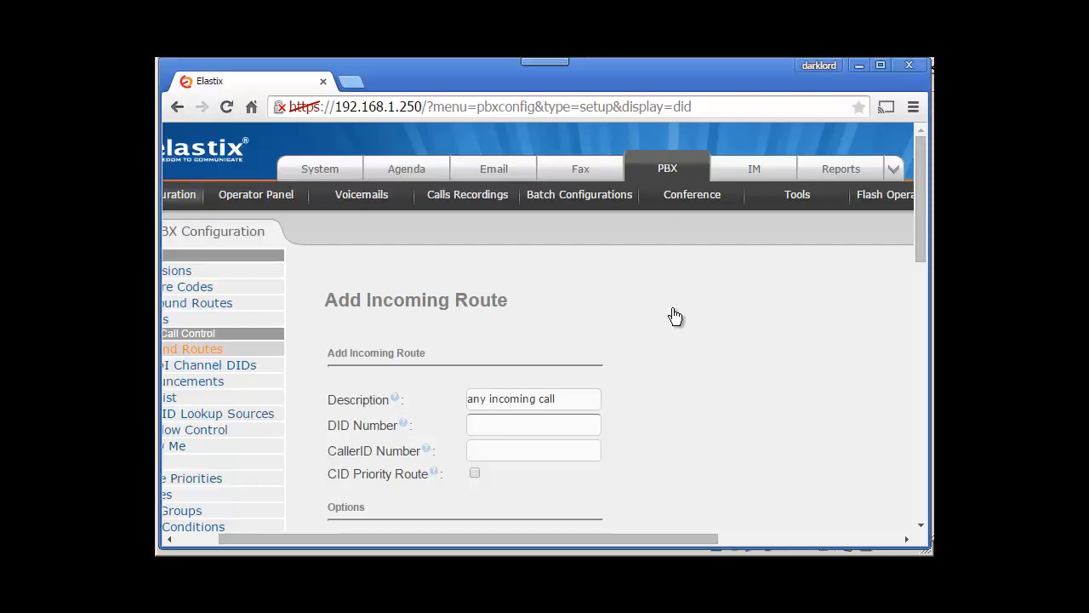
Step: Re-select IVR as the destination type and keep itpings-ivr-2 as the route's target IVR
click(920, 347)
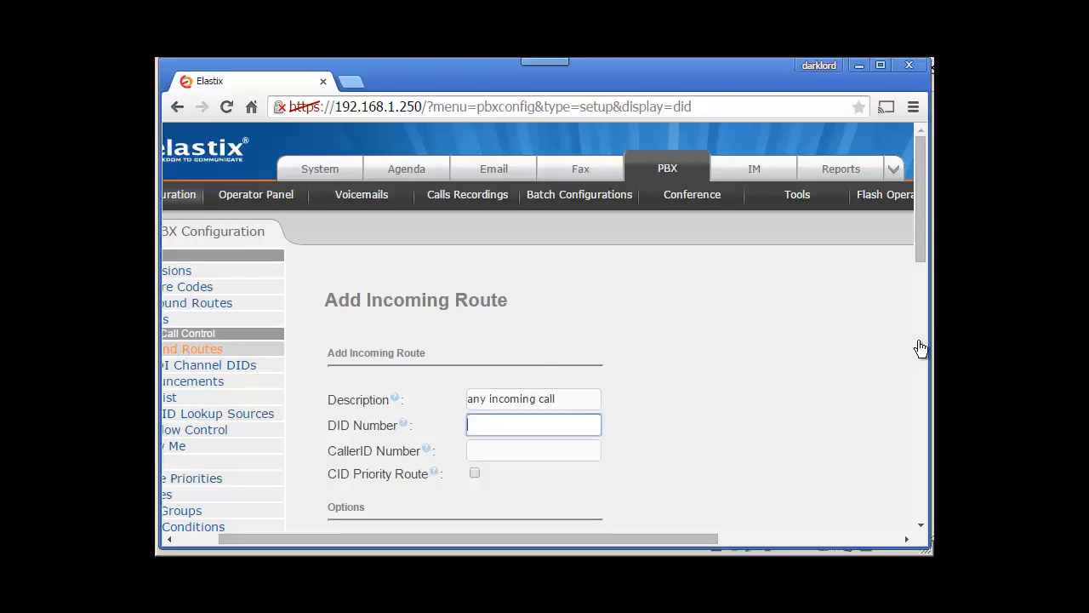
key(Tab)
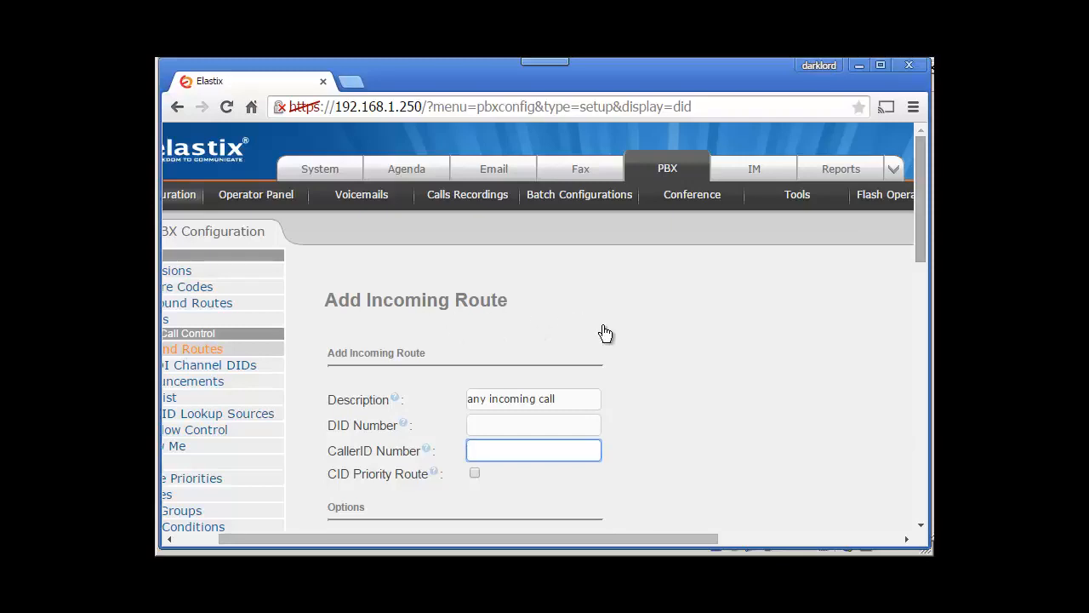
scroll(790, 312, down, 4)
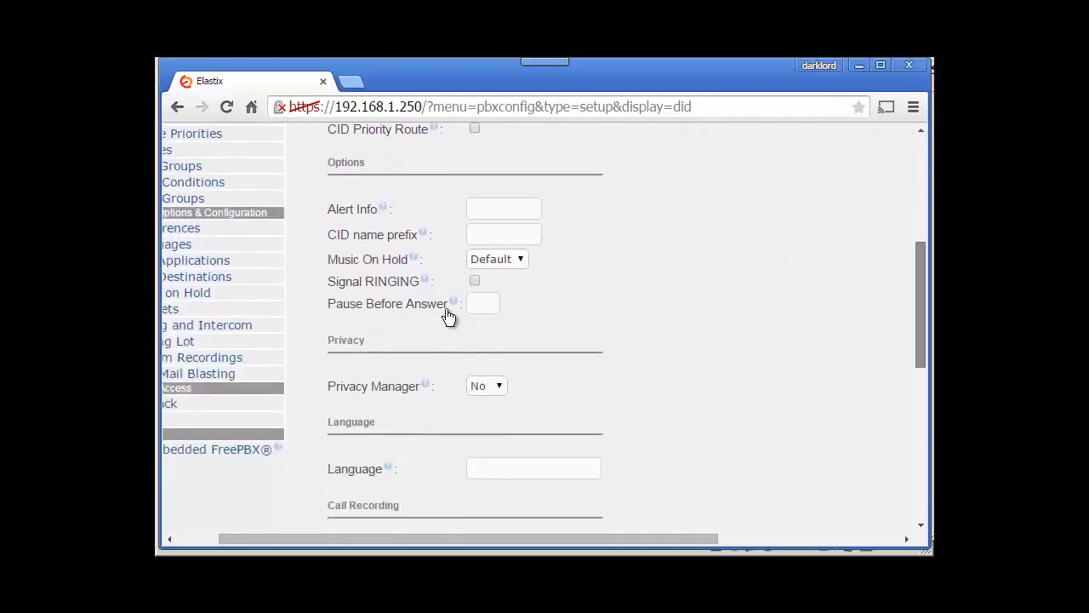
scroll(426, 341, down, 8)
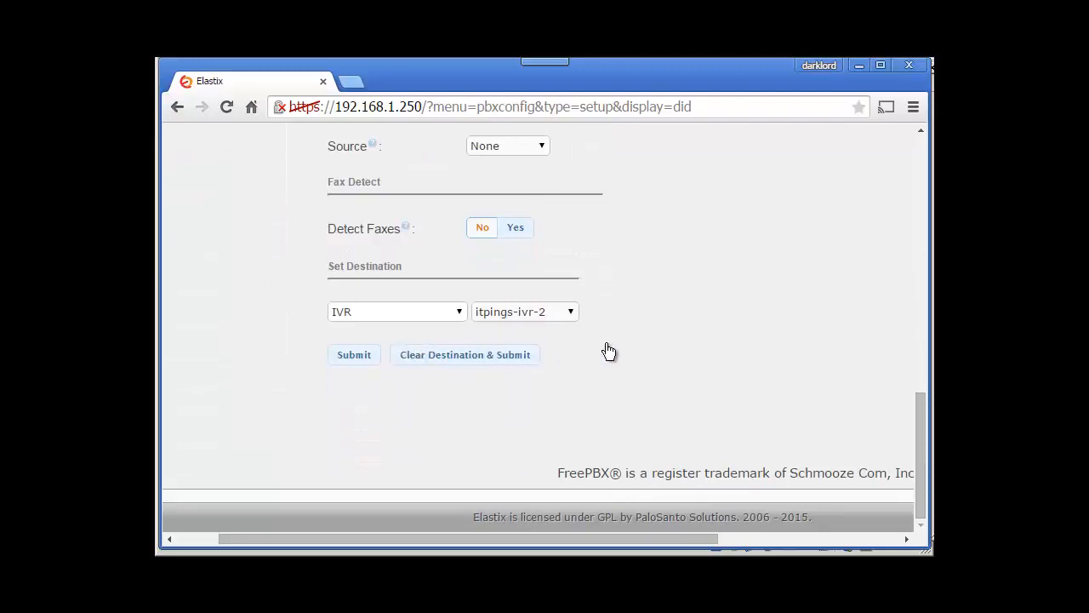
click(429, 311)
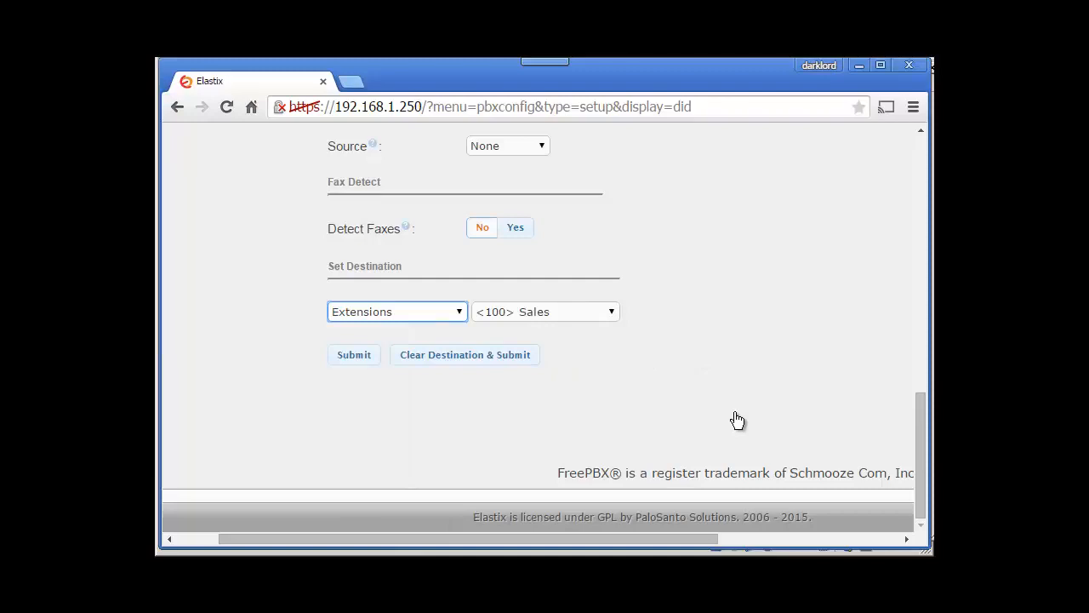
click(397, 312)
click(342, 465)
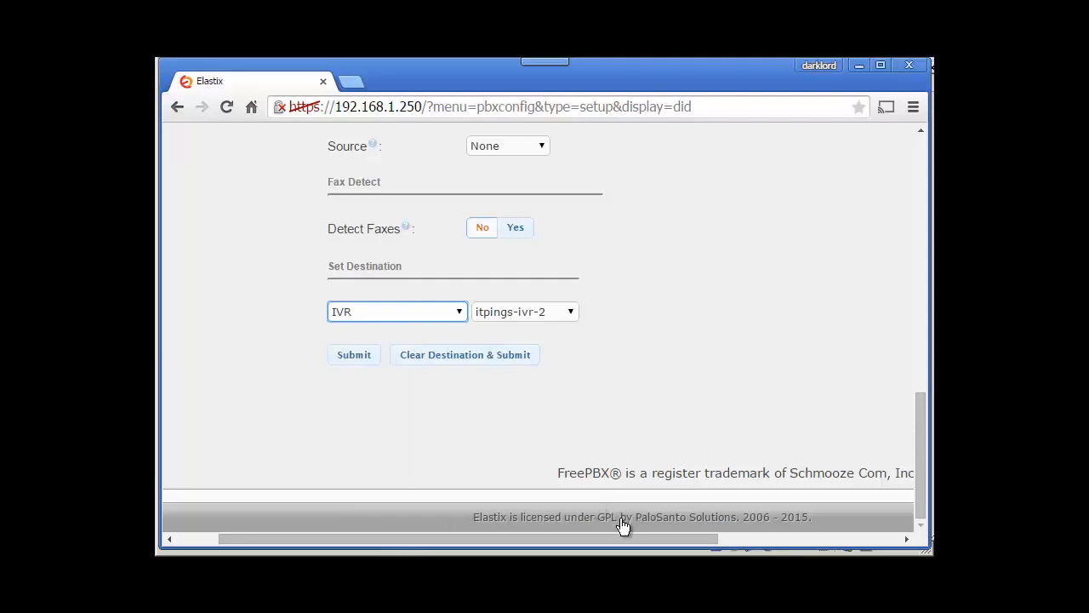
click(525, 312)
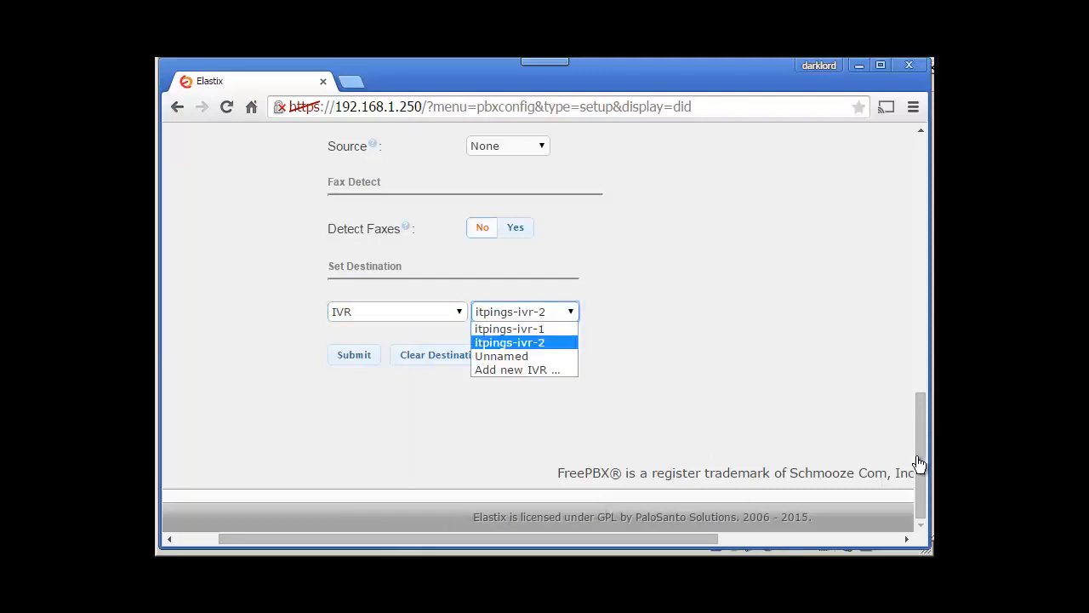
click(915, 266)
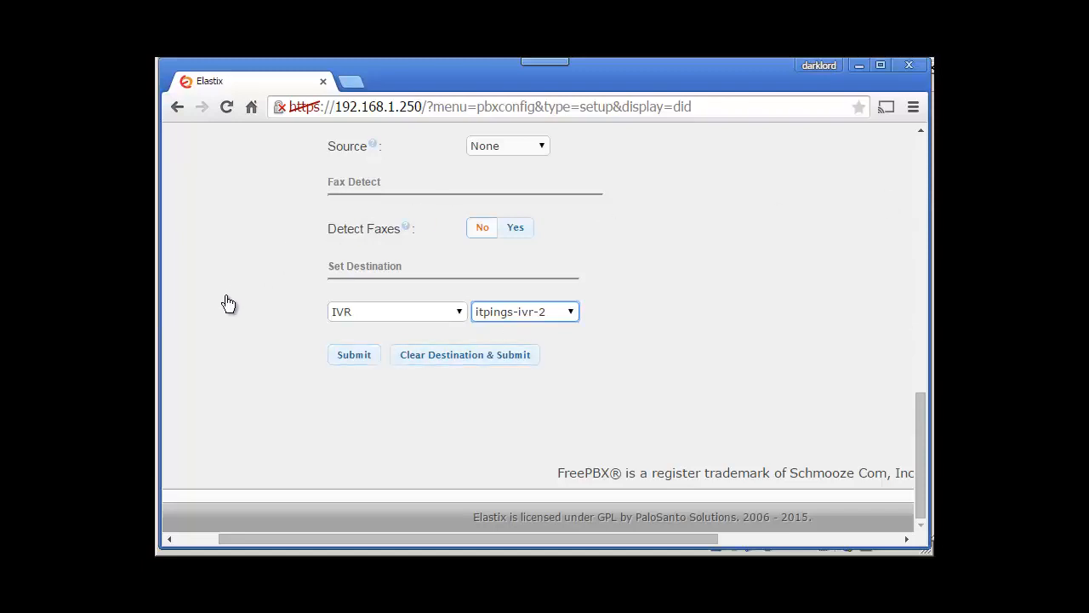
scroll(234, 281, right, 4)
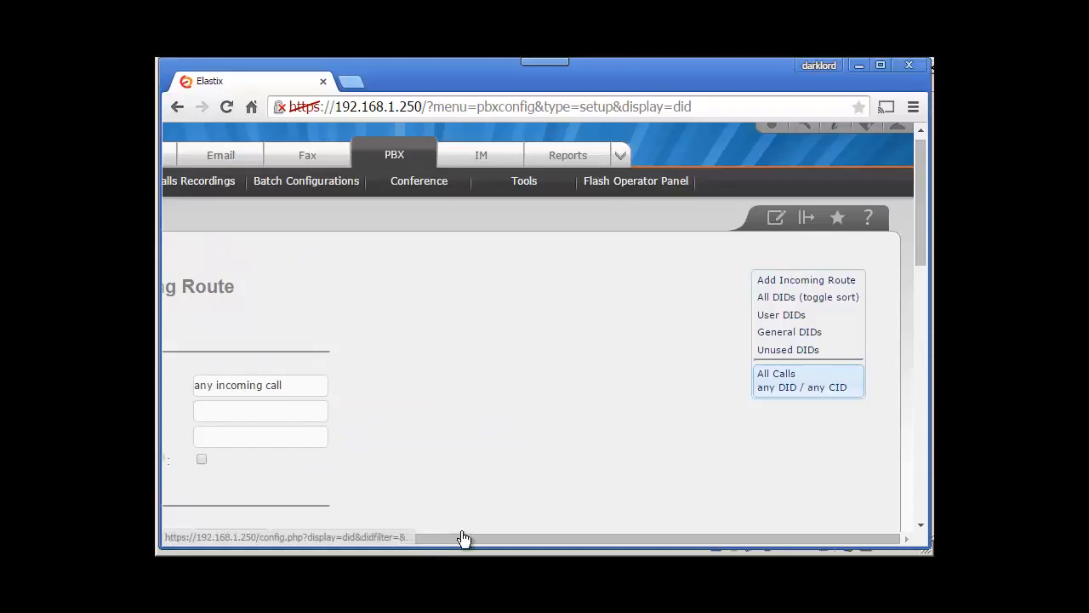
Step: Open the 'All Calls any DID / any CID' route and check its destination is IVR itpings-ivr-2
click(790, 388)
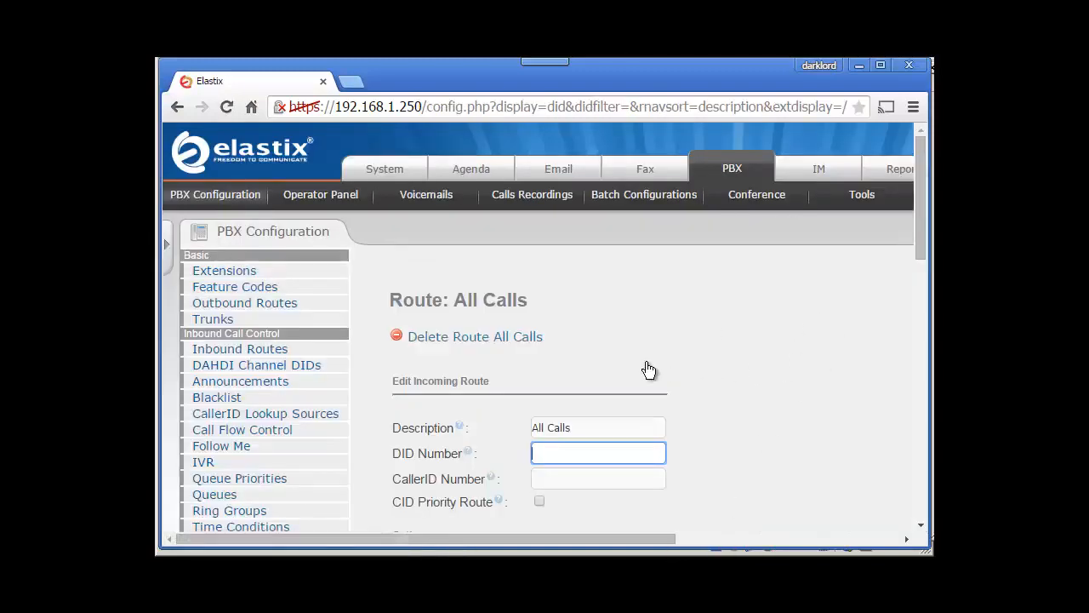
drag(919, 143, 919, 235)
scroll(920, 182, down, 10)
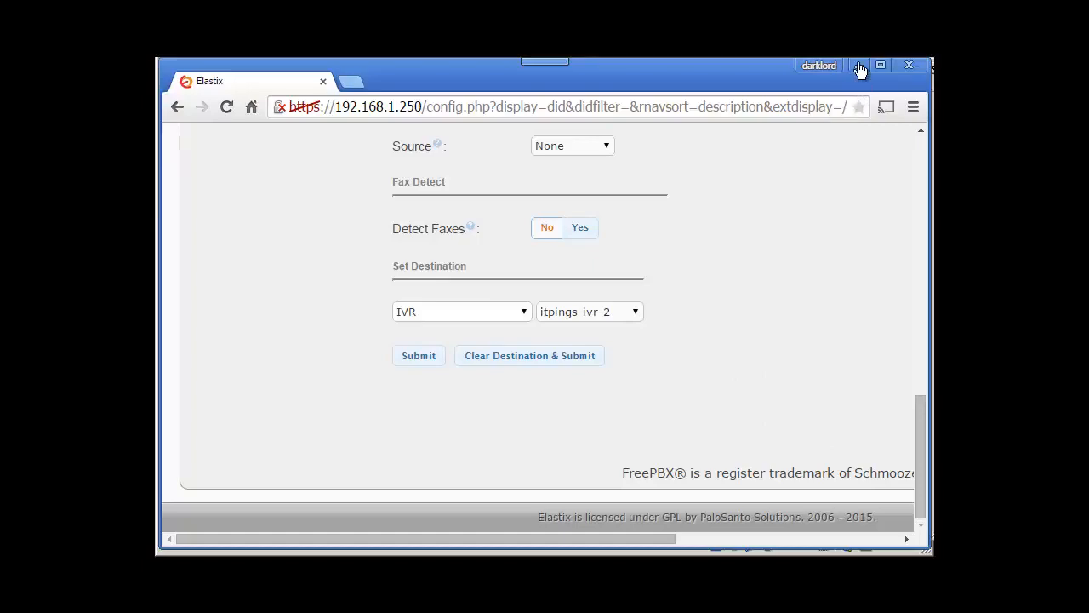
drag(921, 456, 921, 195)
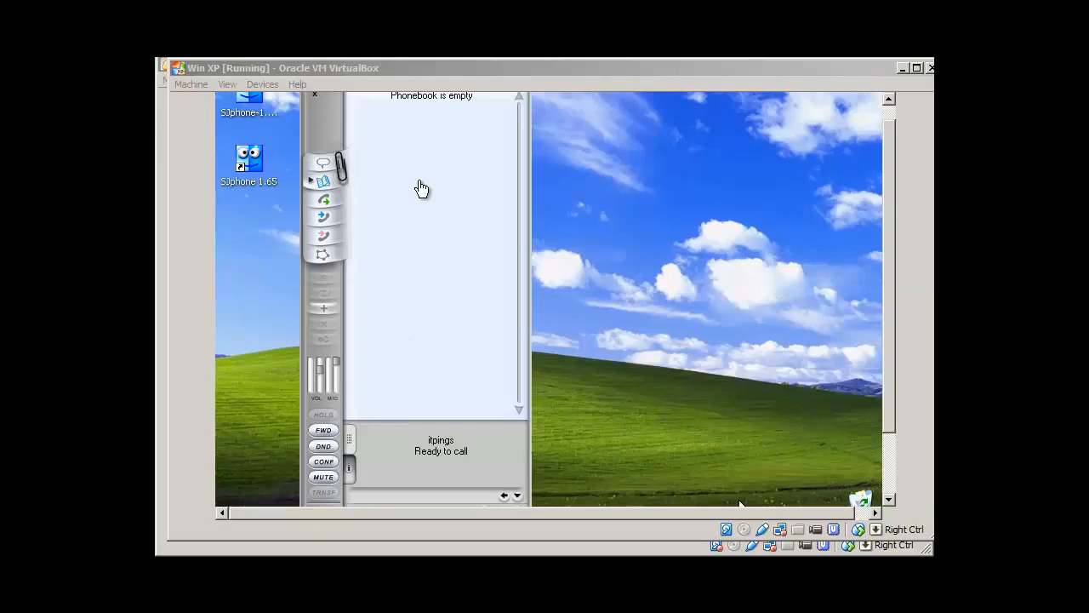
Step: Check the sip reload output on the Elastix 2 VM console, then switch away from it again
key(alt+Tab)
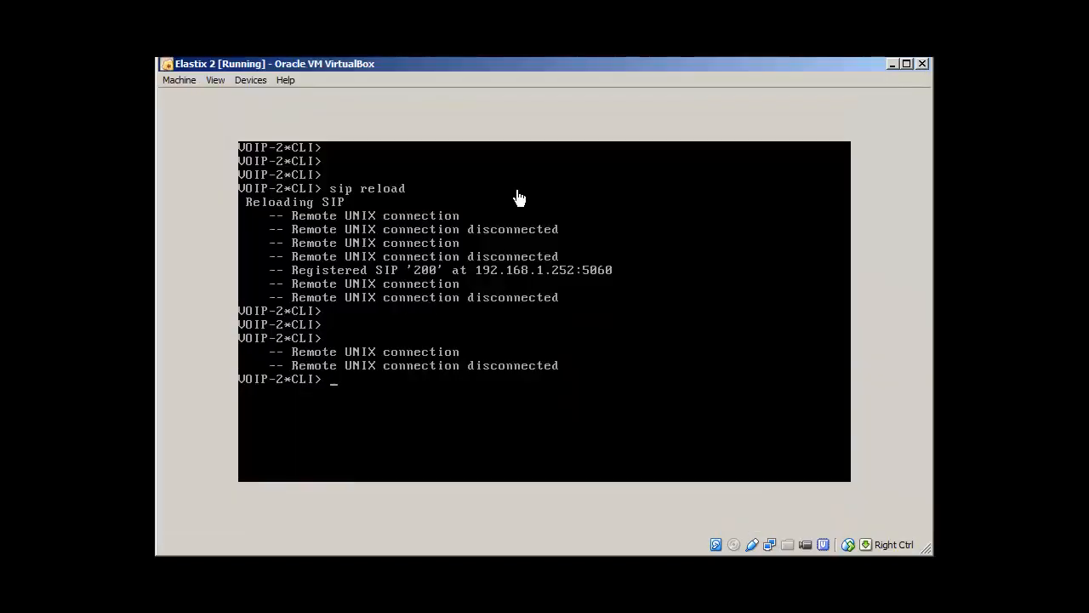
key(alt+Tab)
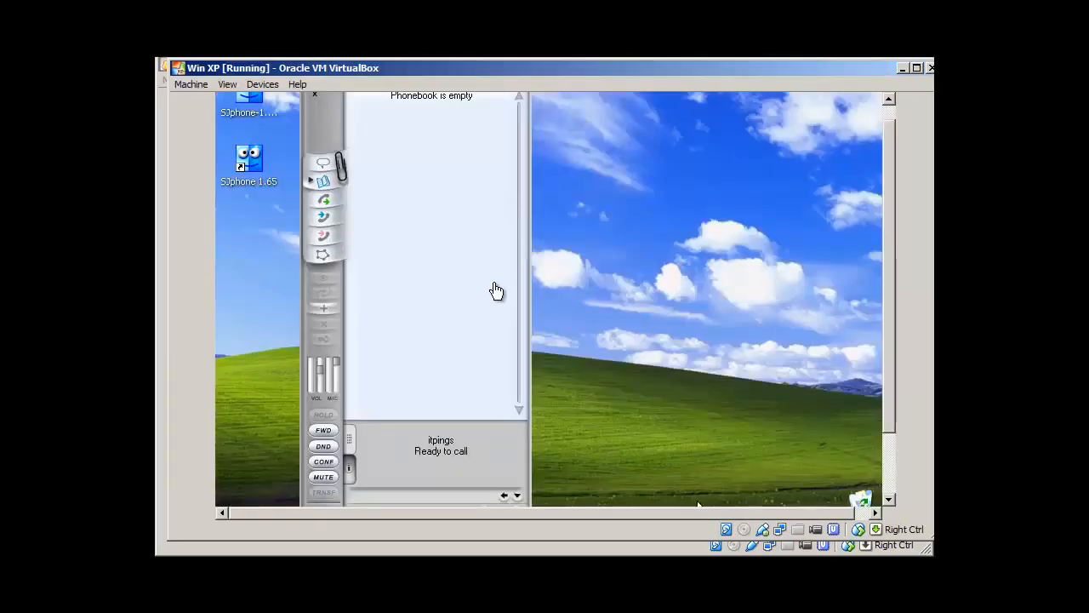
key(alt+Tab)
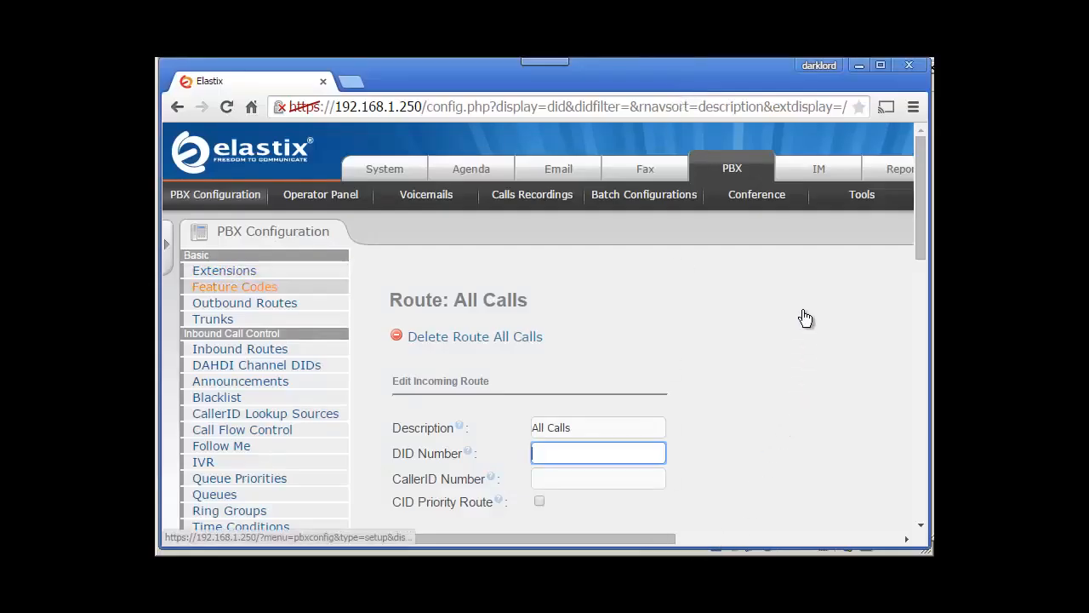
Step: Find Simulate Incoming Call, code 7777, in the Core section of the PBX feature codes
click(235, 287)
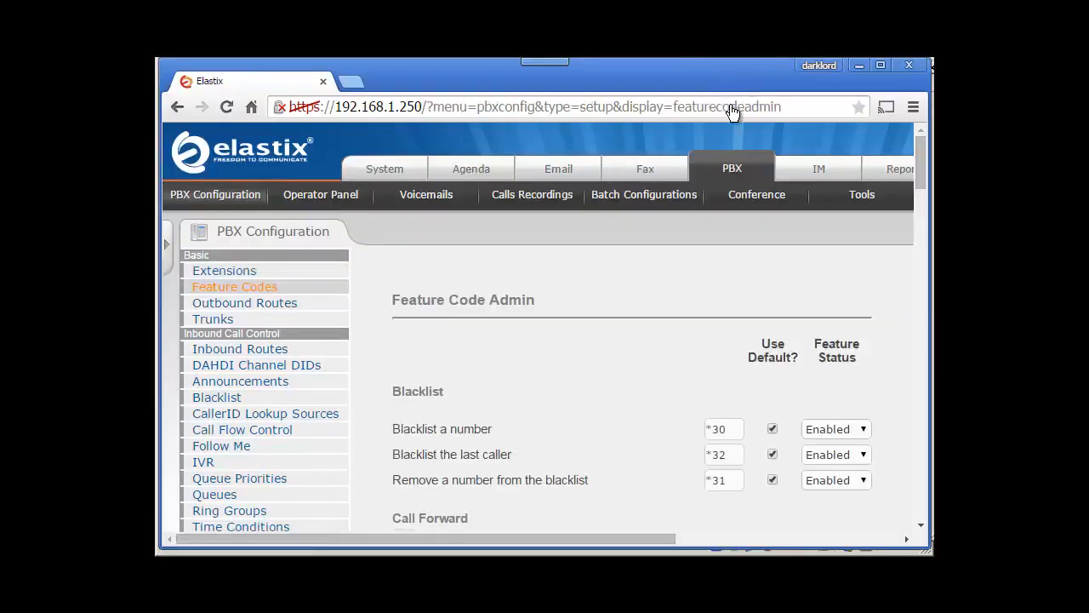
scroll(719, 126, down, 1)
scroll(719, 126, down, 6)
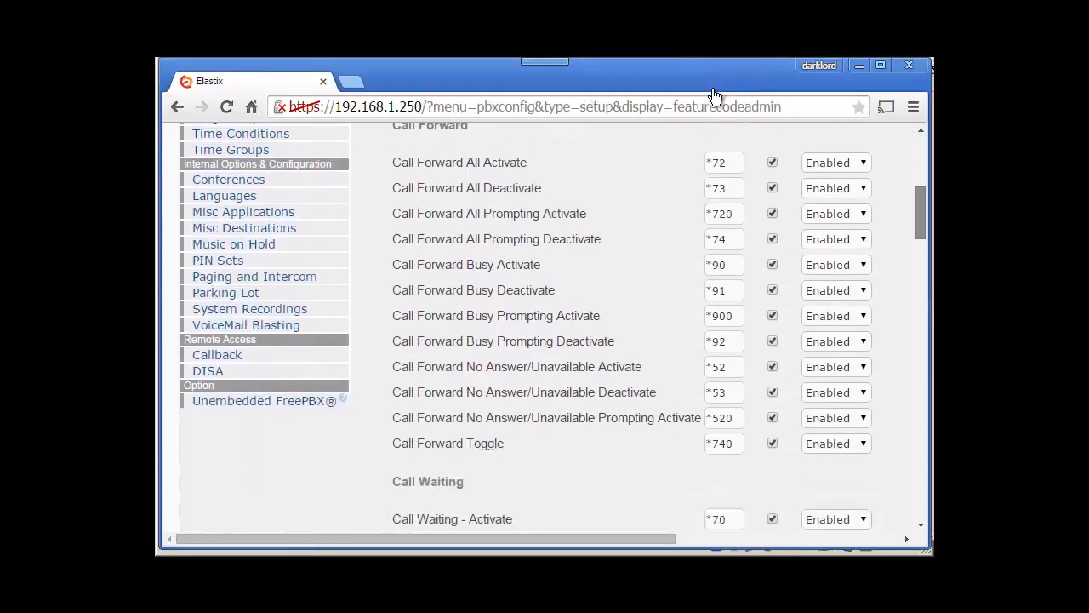
scroll(821, 525, down, 4)
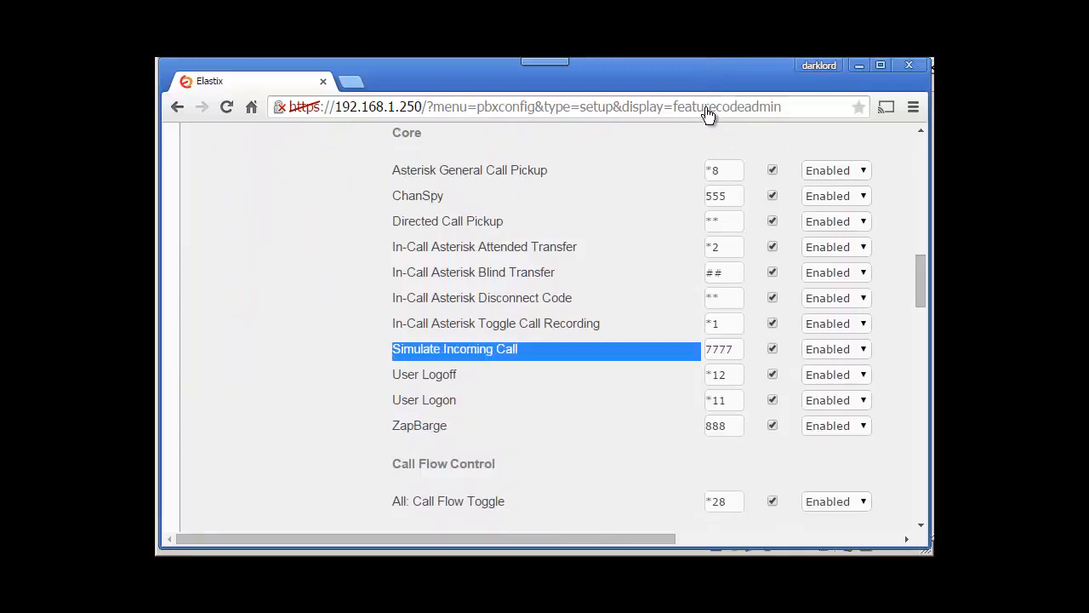
key(Tab)
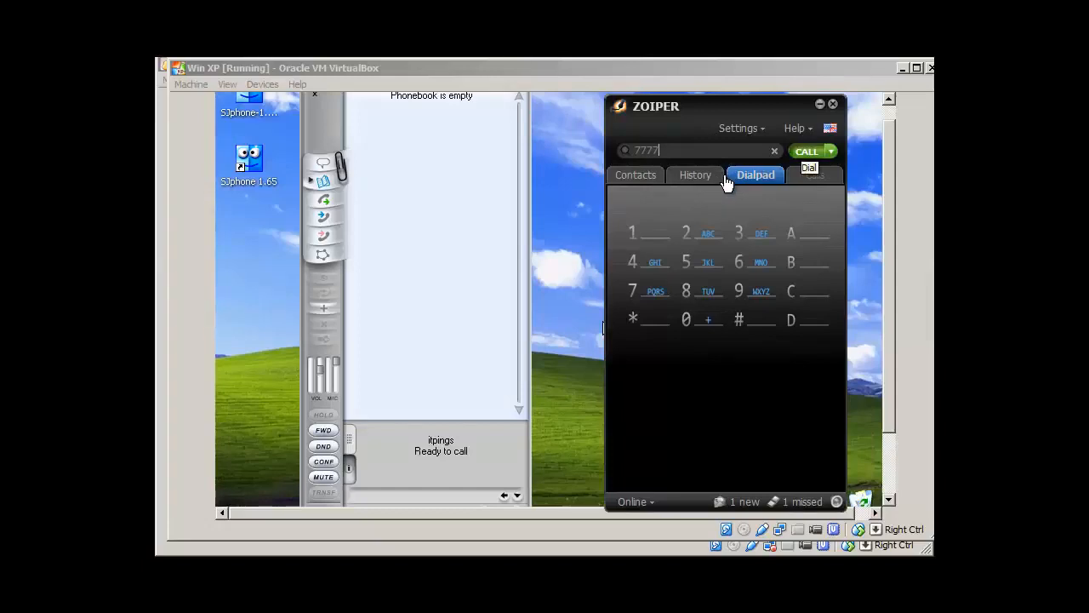
Step: Call 7777 from Zoiper, redialling once, and show the Dialpad during the call to pick an IVR option
key(Return)
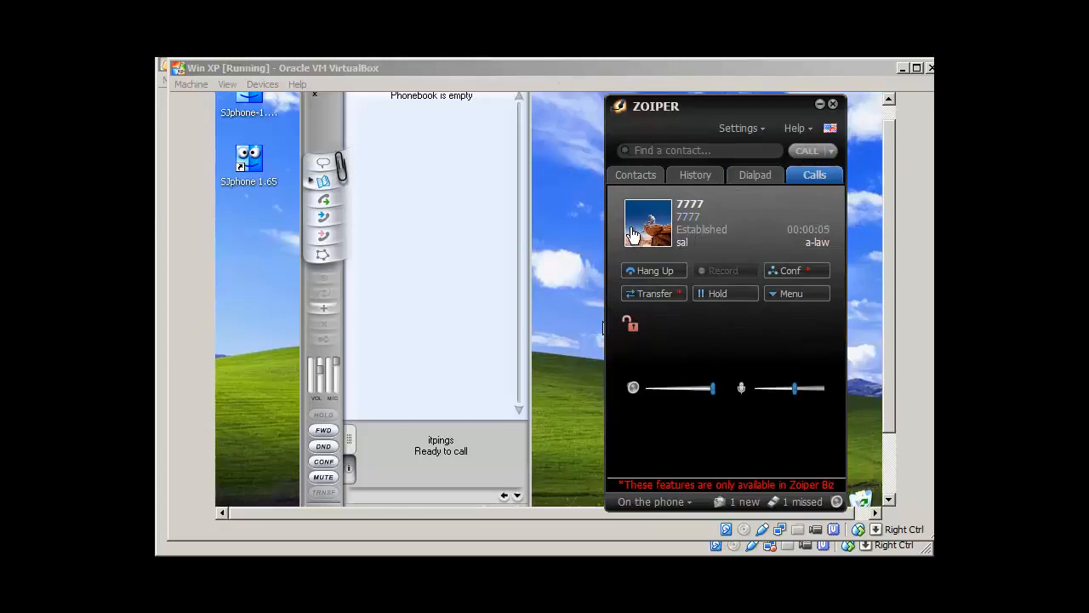
click(755, 175)
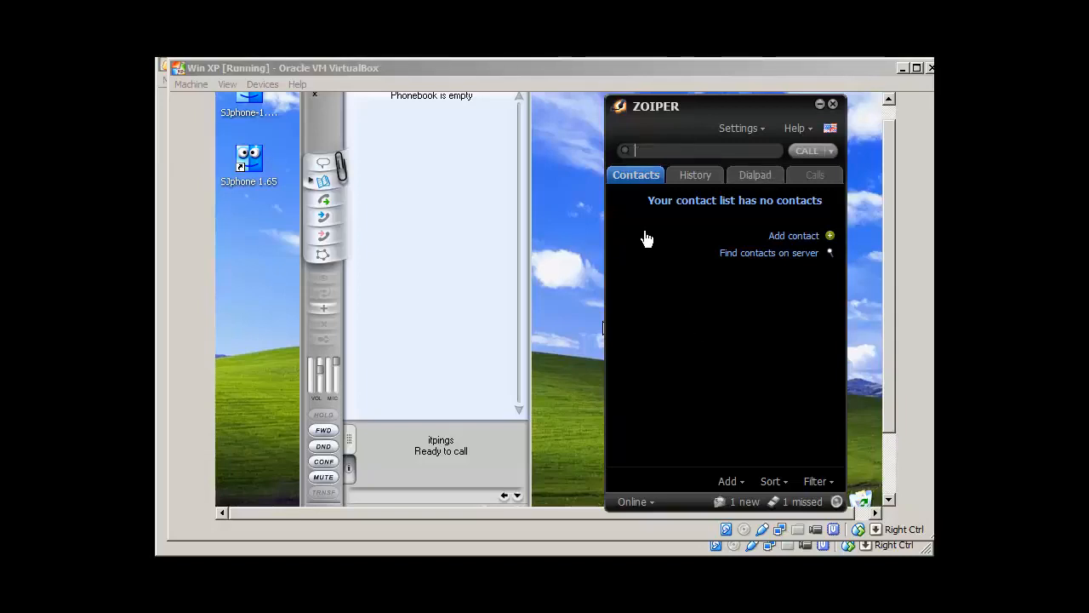
text(7777)
key(Return)
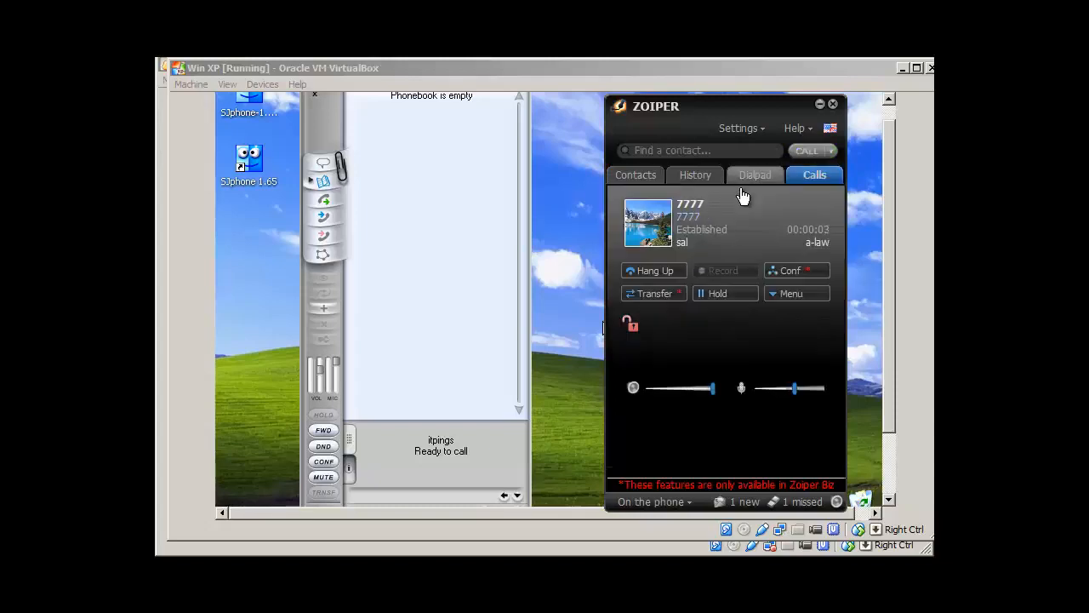
click(742, 177)
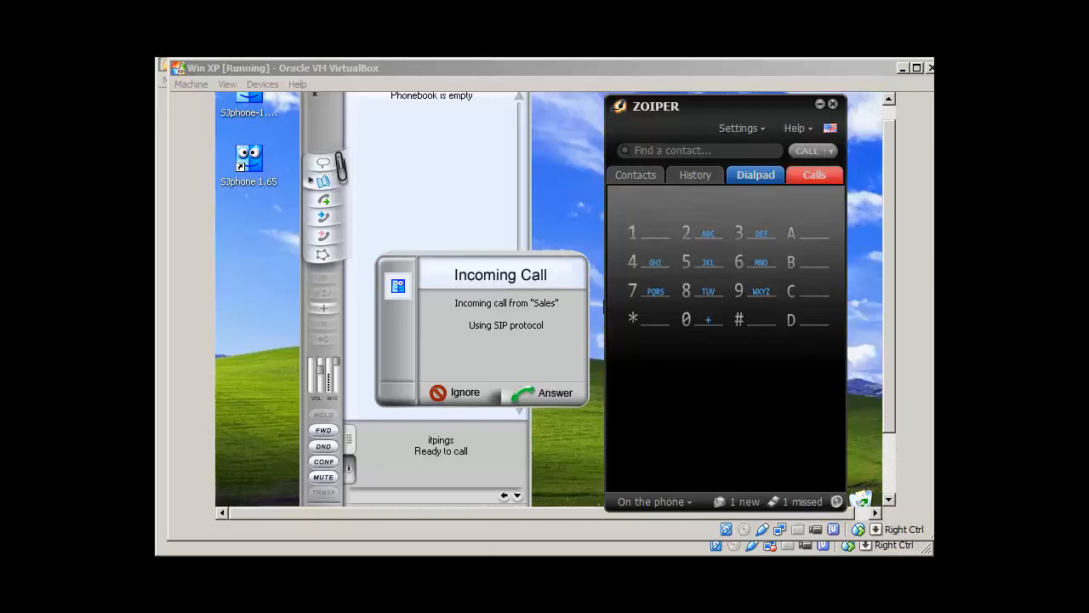
Step: Answer the Sales call on SJphone, then glance at the Elastix server VM and return
click(542, 395)
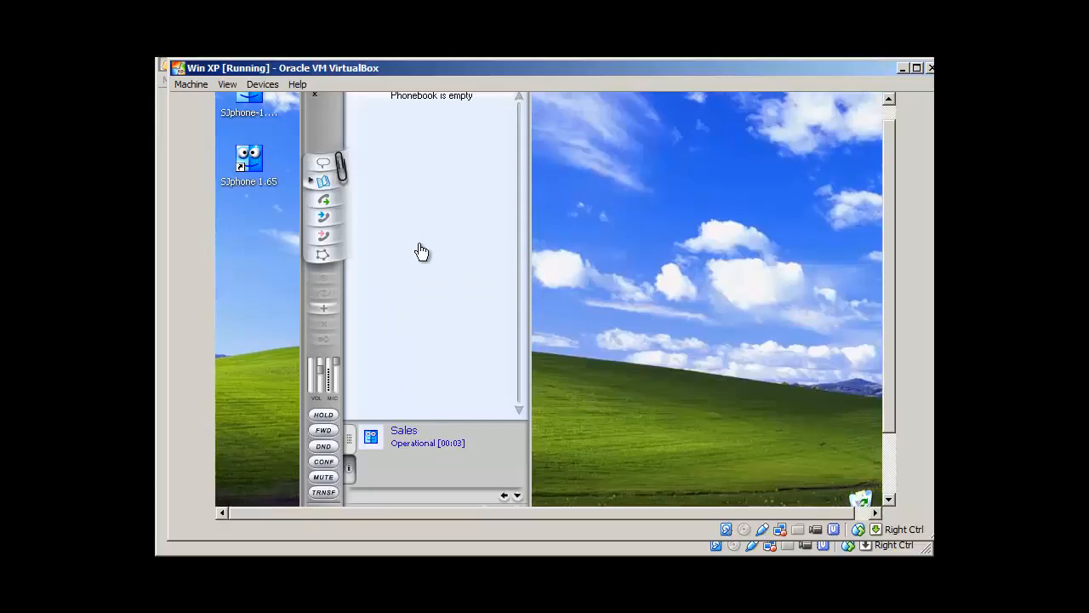
key(alt+Tab)
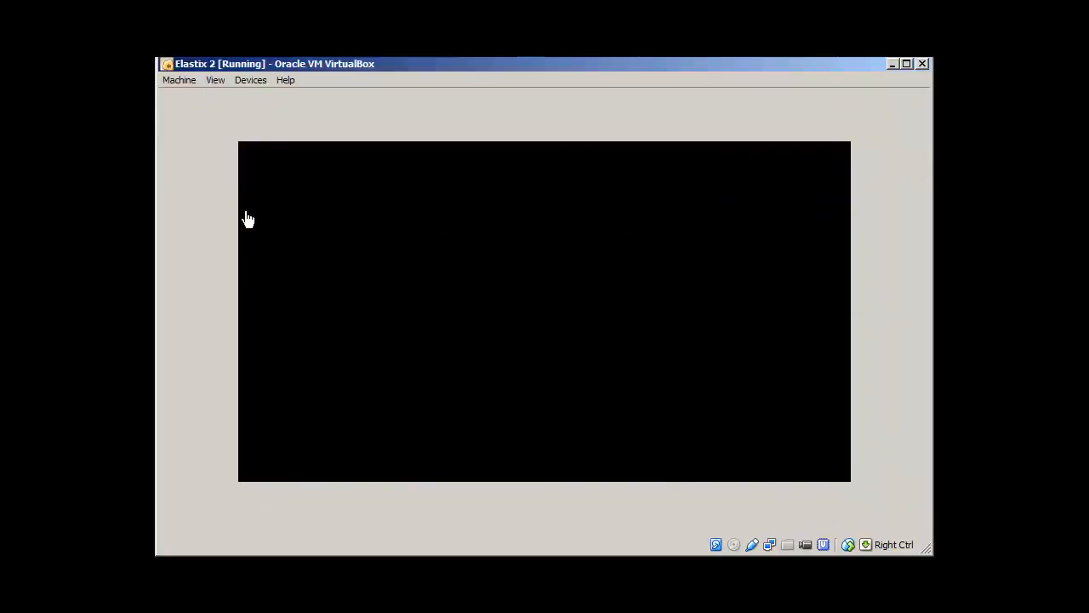
key(alt+Tab)
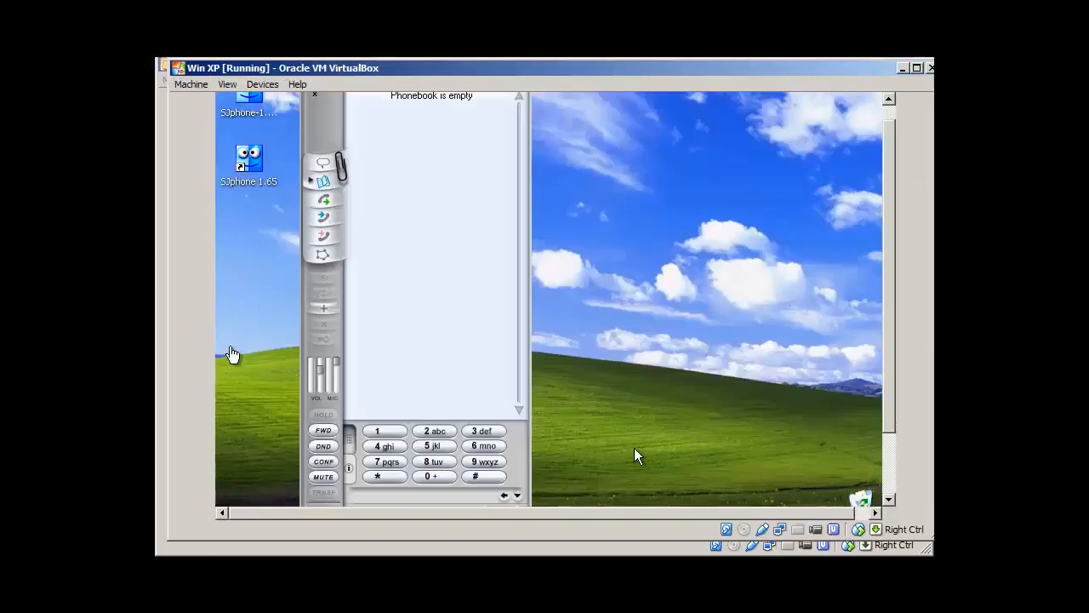